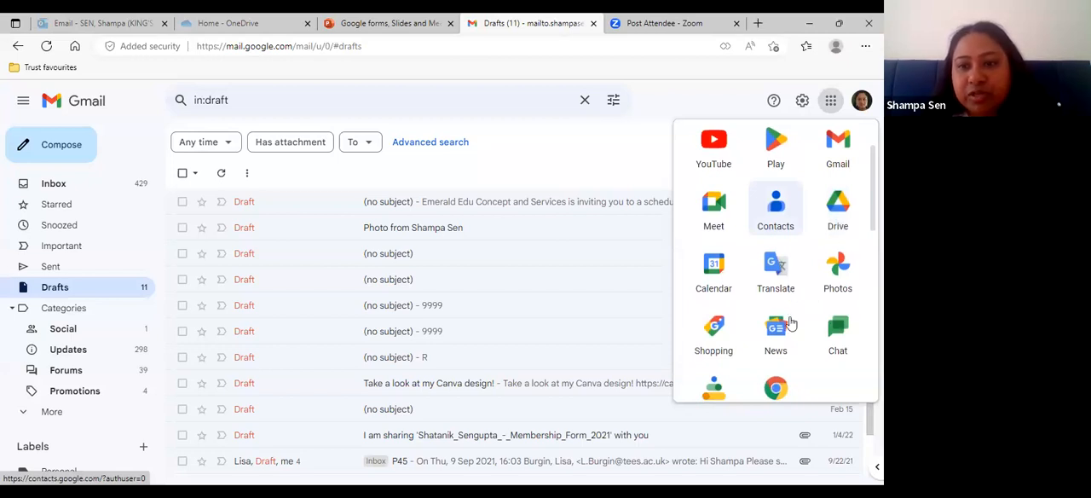
- Switch from Gmail to Google Forms
{"action": "scroll", "coordinate": [790, 320], "scroll_direction": "down", "scroll_amount": 2}
{"action": "scroll", "coordinate": [790, 322], "scroll_direction": "down", "scroll_amount": 1}
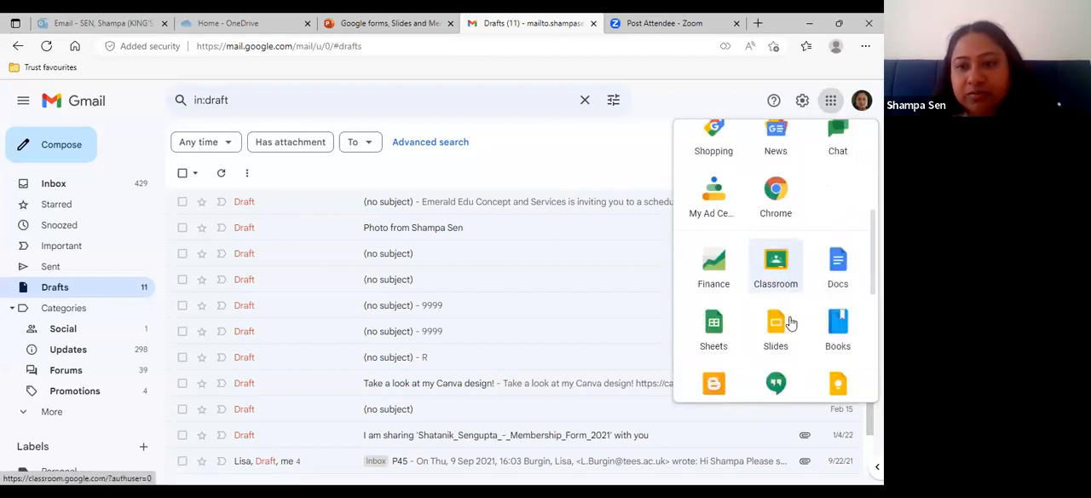
{"action": "scroll", "coordinate": [790, 322], "scroll_direction": "down", "scroll_amount": 1}
{"action": "scroll", "coordinate": [790, 322], "scroll_direction": "down", "scroll_amount": 1}
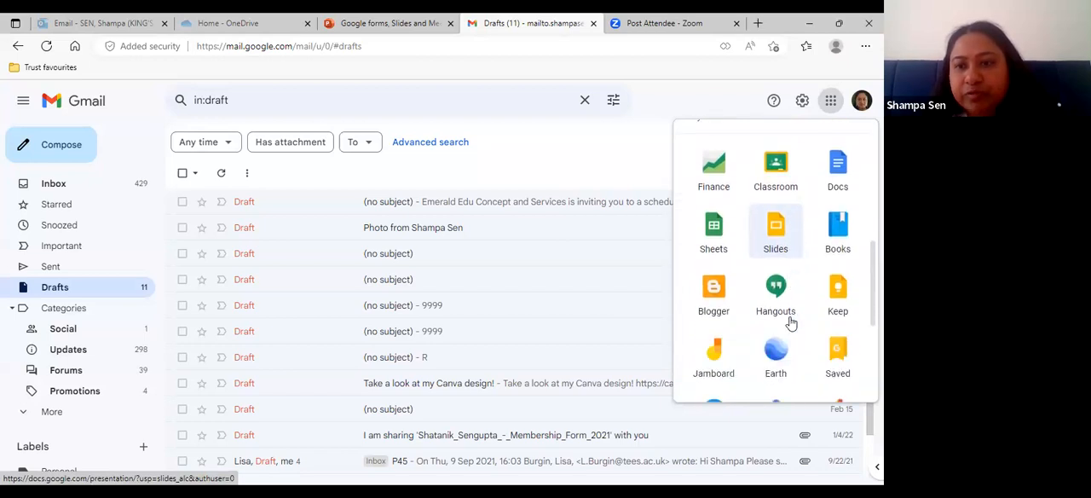
{"action": "scroll", "coordinate": [790, 322], "scroll_direction": "down", "scroll_amount": 1}
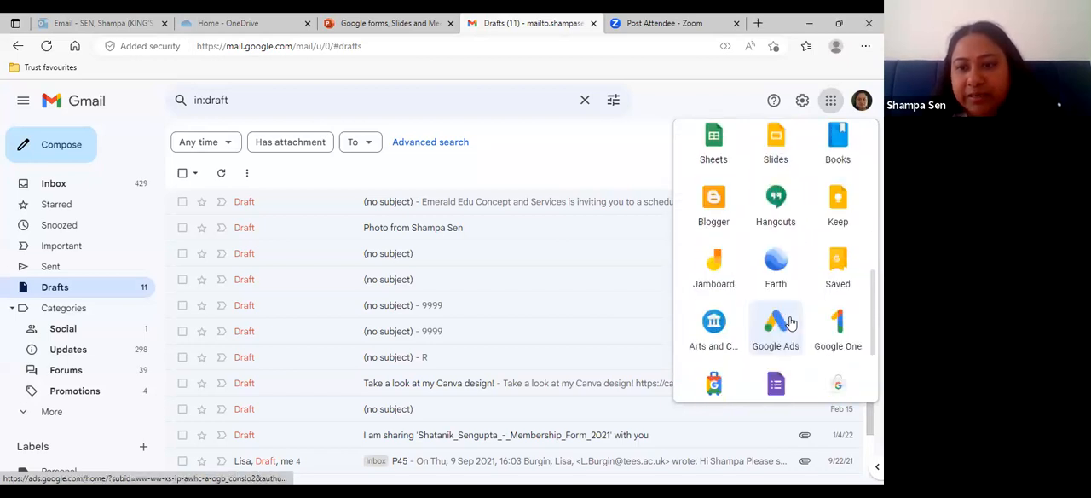
{"action": "scroll", "coordinate": [790, 322], "scroll_direction": "down", "scroll_amount": 1}
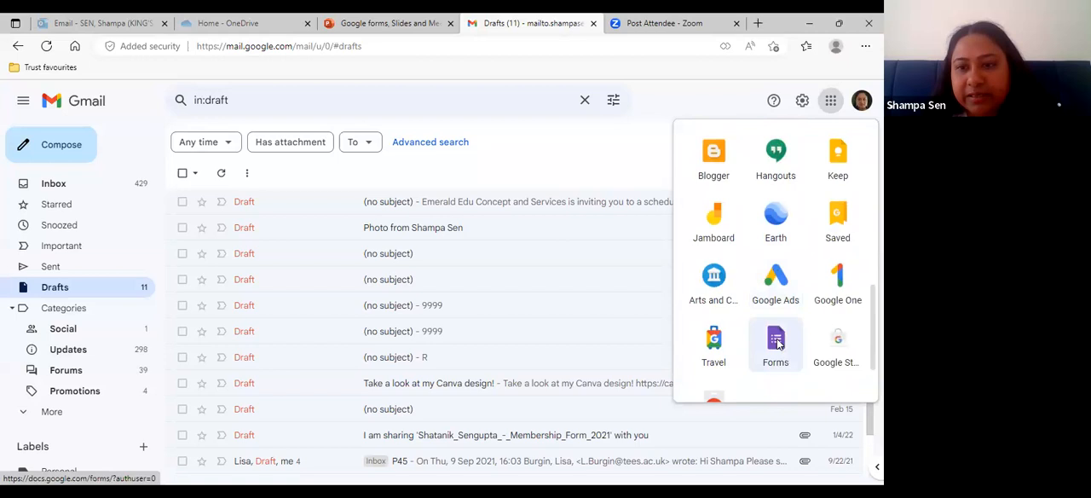
{"action": "left_click", "coordinate": [776, 343]}
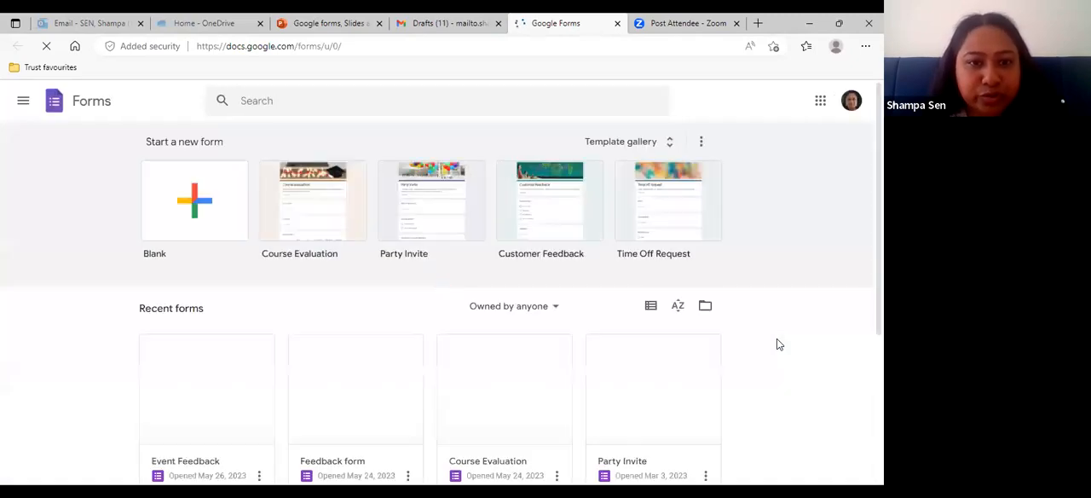
- Open the recent Event Feedback form and look over its header, description and first question
{"action": "left_click", "coordinate": [176, 381]}
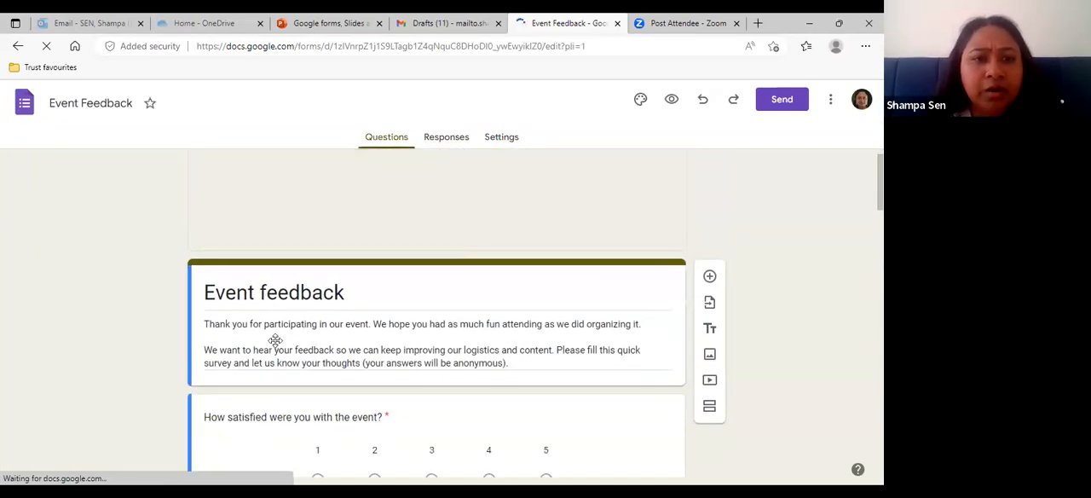
{"action": "scroll", "coordinate": [277, 343], "scroll_direction": "down", "scroll_amount": 1}
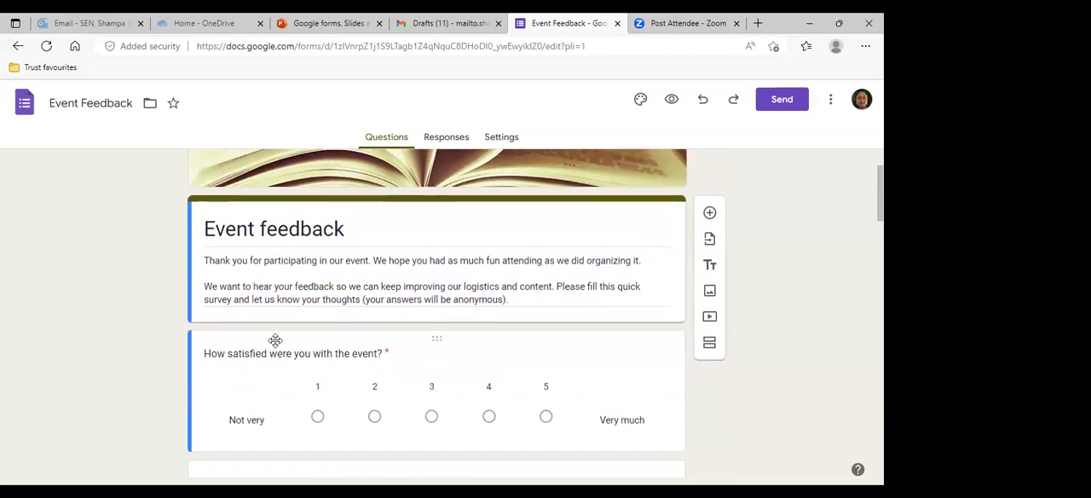
{"action": "scroll", "coordinate": [233, 304], "scroll_direction": "up", "scroll_amount": 2}
{"action": "scroll", "coordinate": [130, 103], "scroll_direction": "down", "scroll_amount": 1}
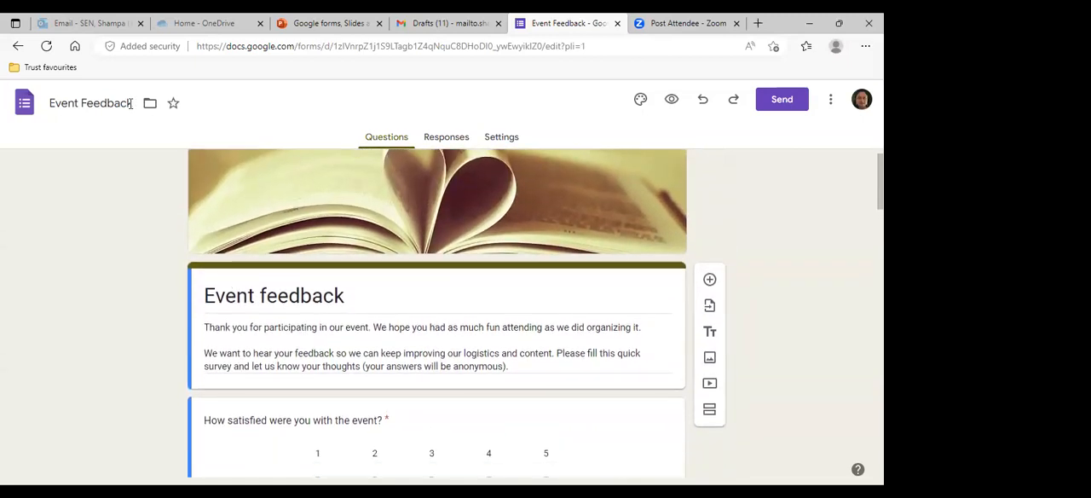
{"action": "scroll", "coordinate": [129, 103], "scroll_direction": "up", "scroll_amount": 1}
- Rename the form file as "Event feedback form"
{"action": "left_click", "coordinate": [130, 103]}
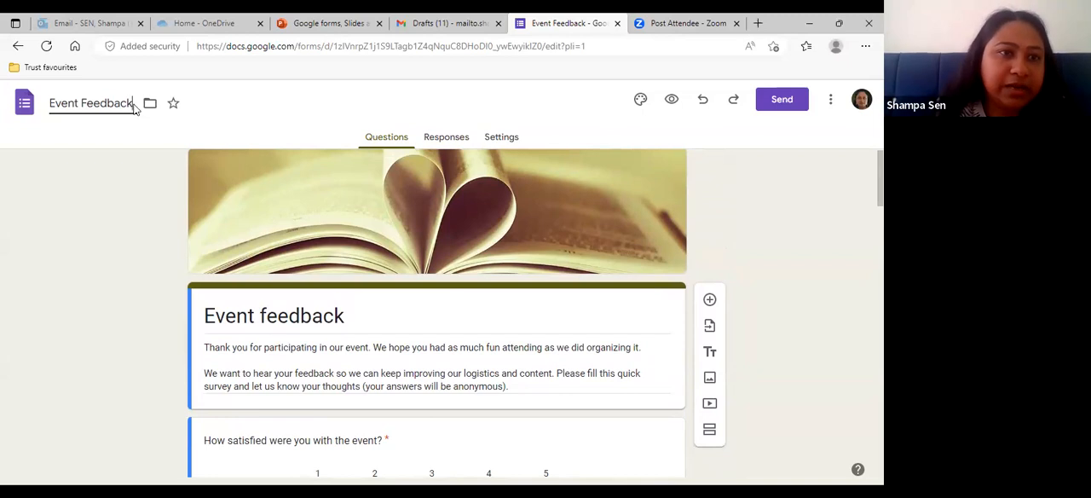
{"action": "key", "text": "BackSpace"}
{"action": "key", "text": "BackSpace"}
{"action": "key", "text": "BackSpace"}
{"action": "key", "text": "BackSpace"}
{"action": "key", "text": "BackSpace"}
{"action": "key", "text": "BackSpace"}
{"action": "key", "text": "BackSpace"}
{"action": "key", "text": "BackSpace"}
{"action": "key", "text": "BackSpace"}
{"action": "key", "text": "BackSpace"}
{"action": "key", "text": "BackSpace"}
{"action": "key", "text": "BackSpace"}
{"action": "key", "text": "BackSpace"}
{"action": "key", "text": "BackSpace"}
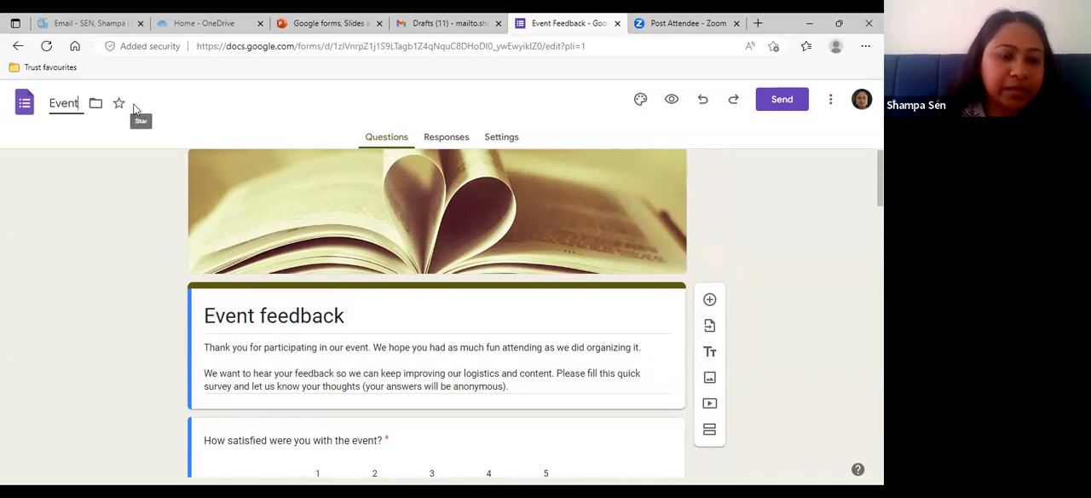
{"action": "type", "text": "Ev"}
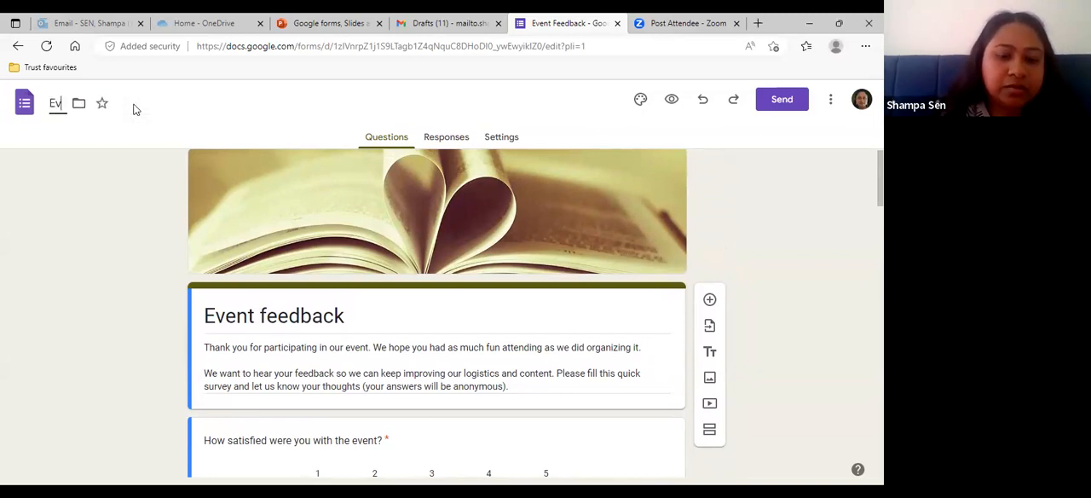
{"action": "type", "text": "ent fee"}
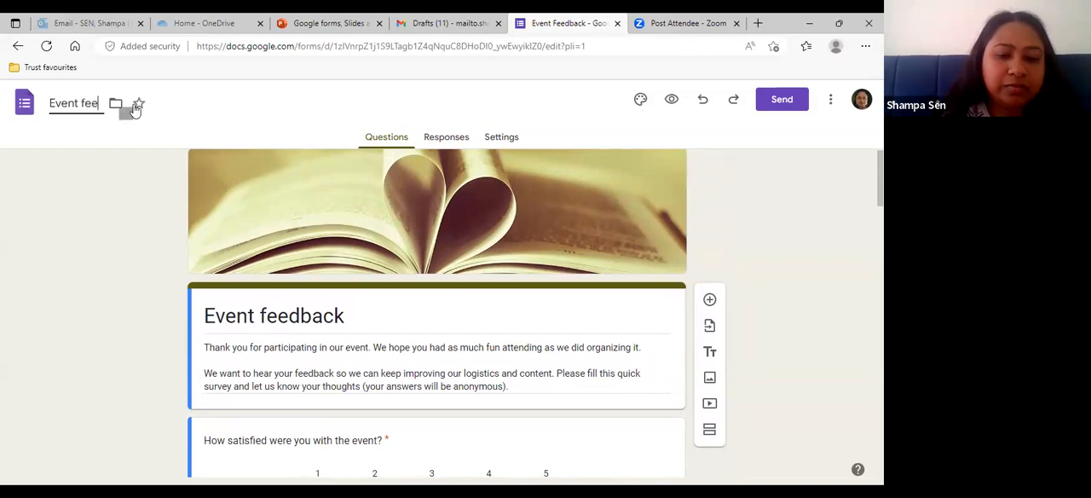
{"action": "type", "text": "sback"}
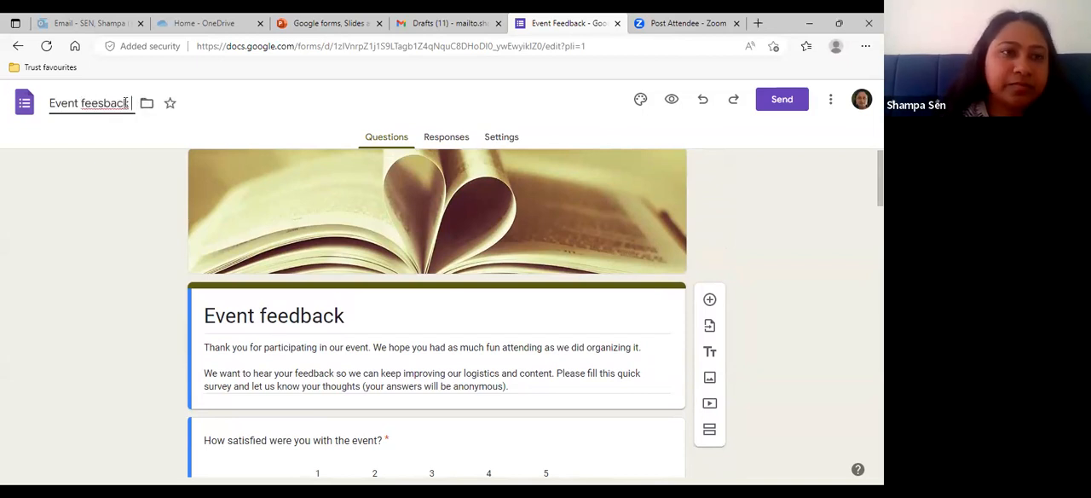
{"action": "double_click", "coordinate": [105, 103]}
{"action": "type", "text": "feedback form"}
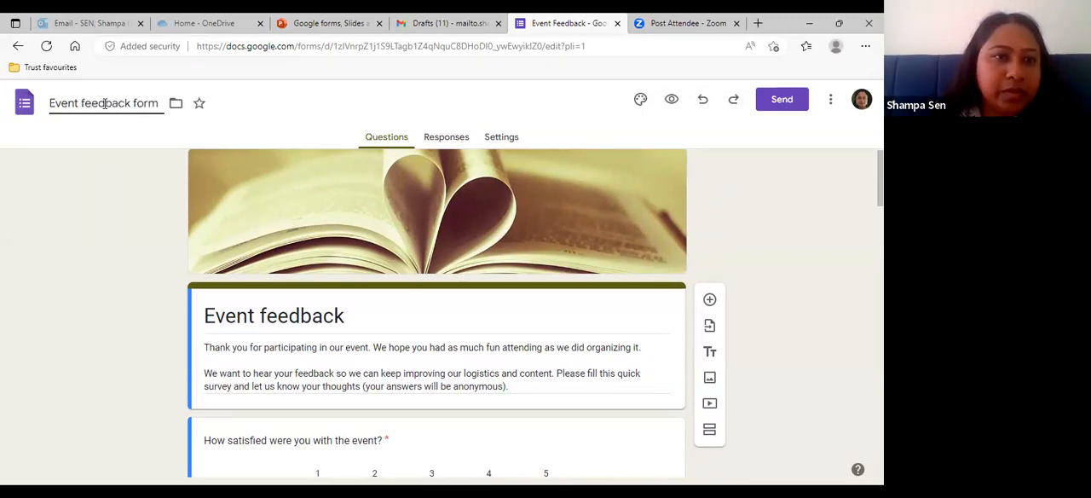
{"action": "left_click", "coordinate": [95, 167]}
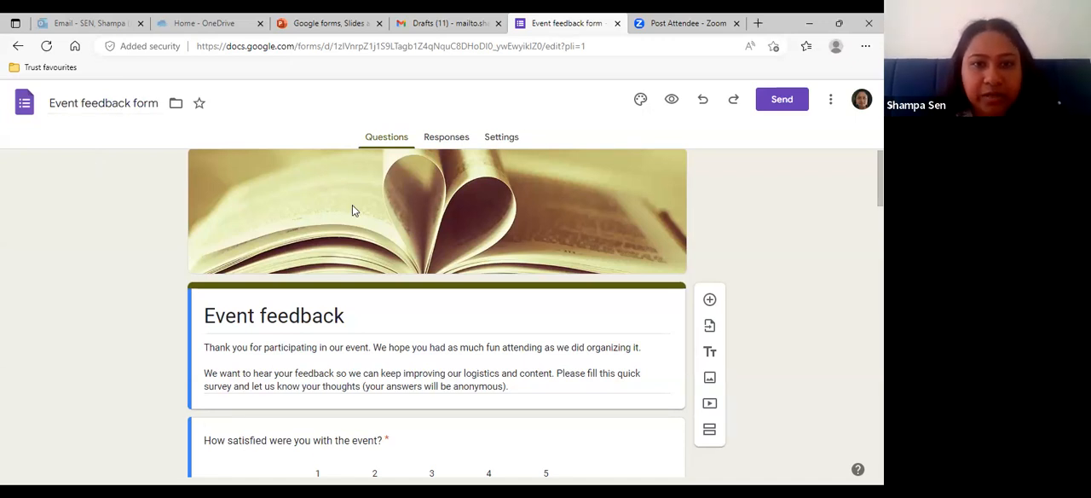
- Replace the form's header image with the green frog close-up from the Work and School themes
{"action": "scroll", "coordinate": [352, 206], "scroll_direction": "down", "scroll_amount": 1}
{"action": "scroll", "coordinate": [361, 232], "scroll_direction": "up", "scroll_amount": 1}
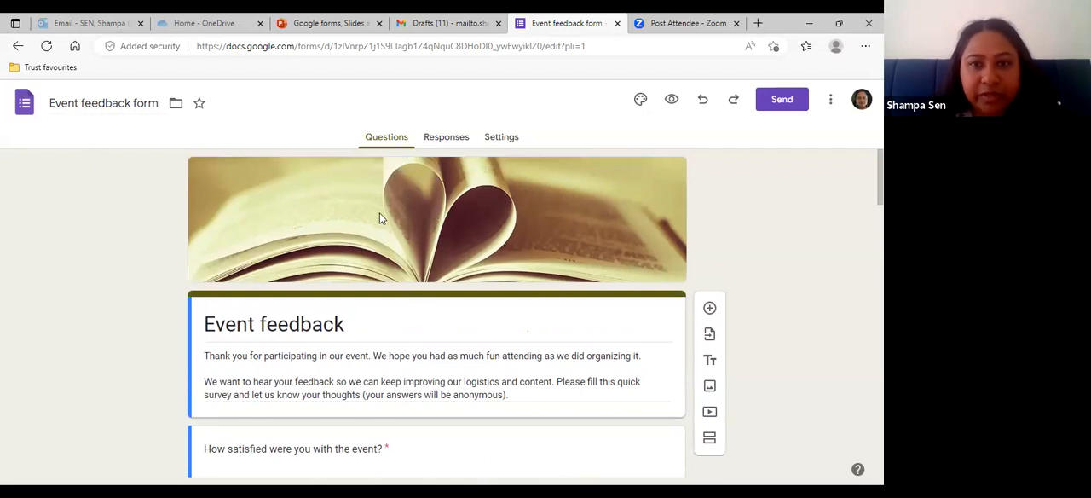
{"action": "left_click", "coordinate": [640, 100]}
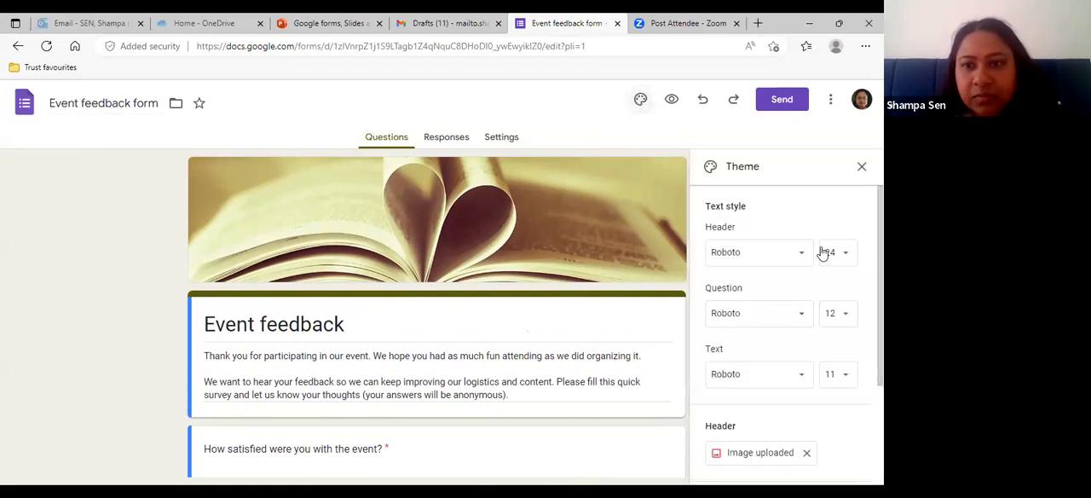
{"action": "scroll", "coordinate": [817, 256], "scroll_direction": "down", "scroll_amount": 1}
{"action": "scroll", "coordinate": [817, 255], "scroll_direction": "down", "scroll_amount": 3}
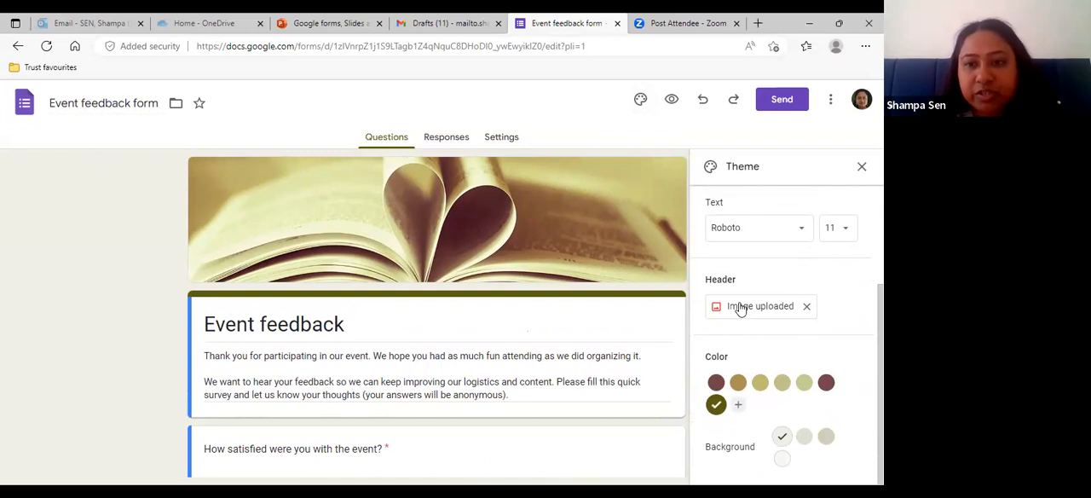
{"action": "left_click", "coordinate": [740, 308]}
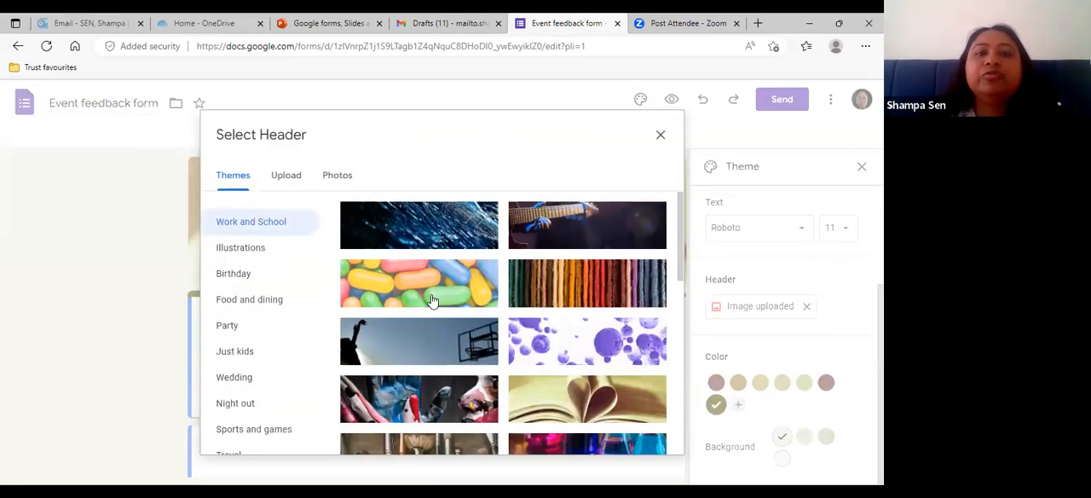
{"action": "scroll", "coordinate": [432, 300], "scroll_direction": "down", "scroll_amount": 1}
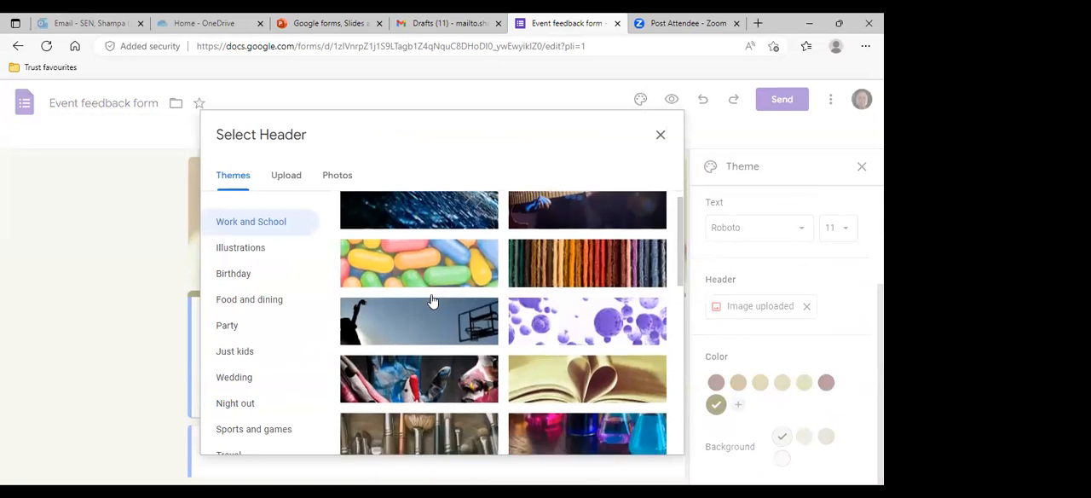
{"action": "scroll", "coordinate": [432, 300], "scroll_direction": "down", "scroll_amount": 1}
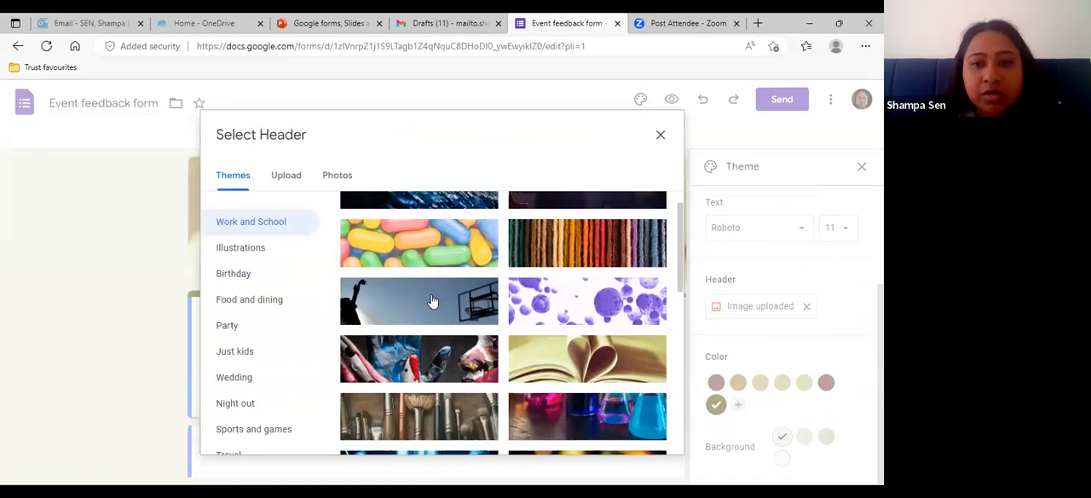
{"action": "scroll", "coordinate": [432, 300], "scroll_direction": "down", "scroll_amount": 1}
{"action": "scroll", "coordinate": [432, 299], "scroll_direction": "down", "scroll_amount": 1}
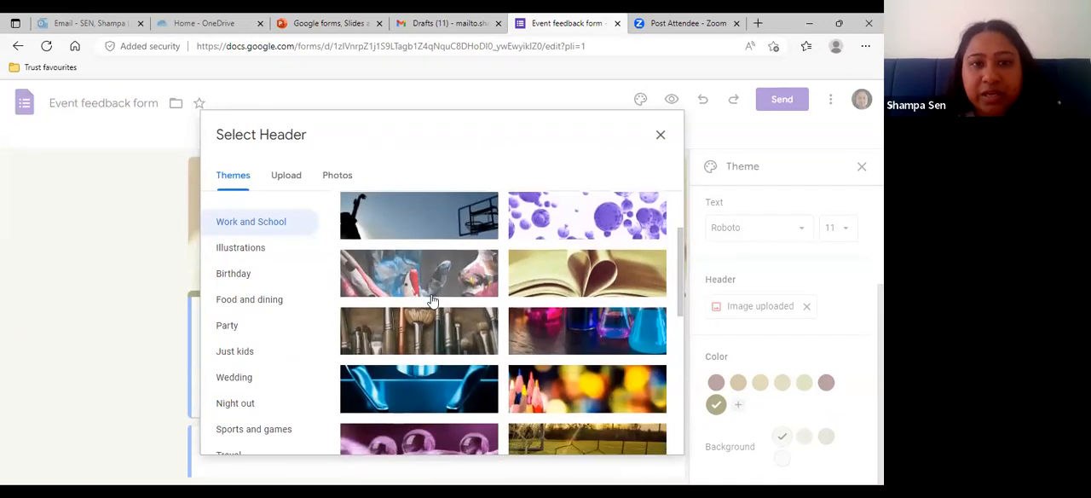
{"action": "scroll", "coordinate": [432, 300], "scroll_direction": "down", "scroll_amount": 3}
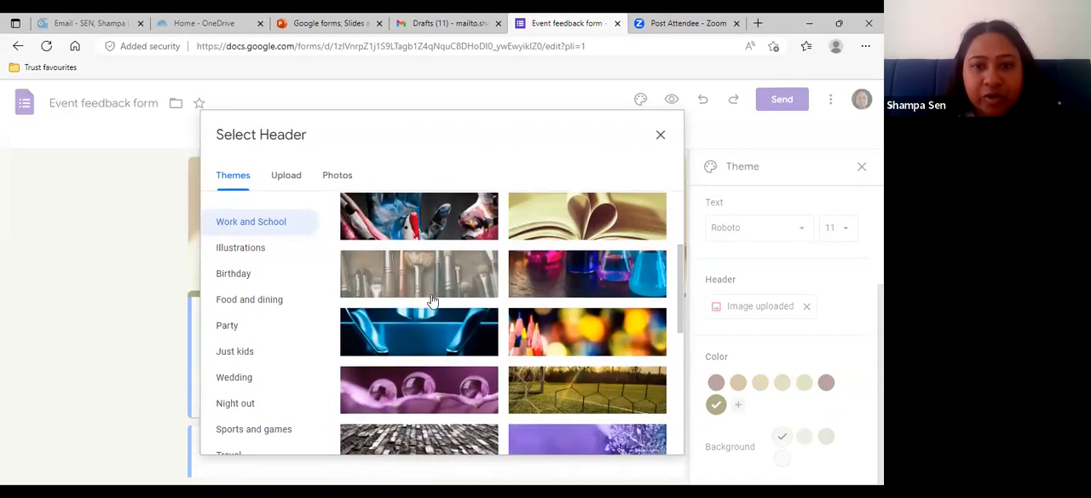
{"action": "scroll", "coordinate": [432, 300], "scroll_direction": "down", "scroll_amount": 5}
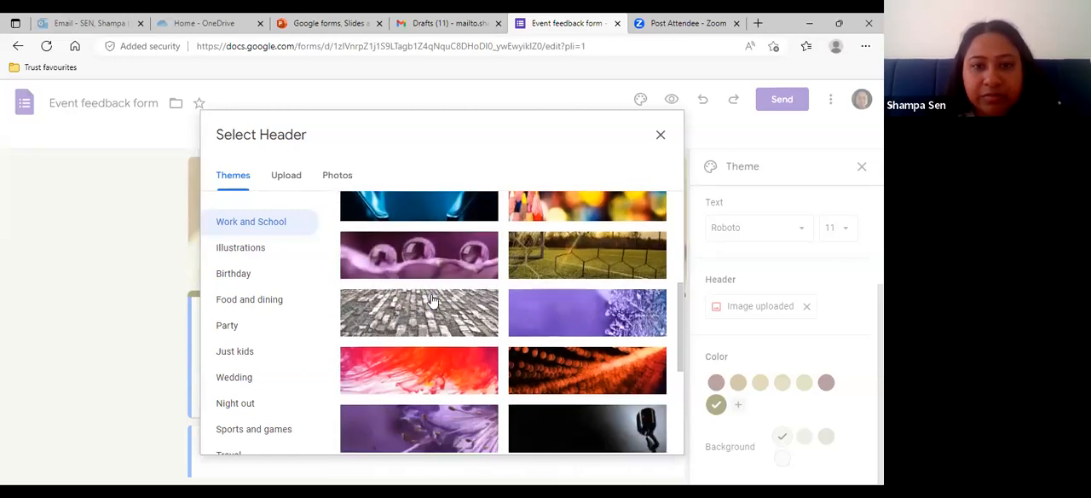
{"action": "left_click", "coordinate": [550, 291]}
{"action": "scroll", "coordinate": [550, 307], "scroll_direction": "down", "scroll_amount": 5}
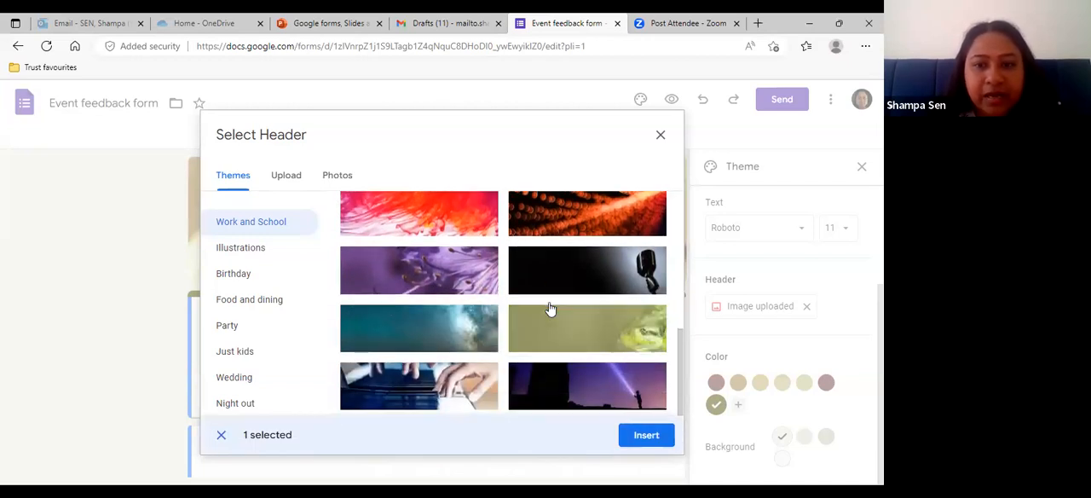
{"action": "left_click", "coordinate": [550, 308]}
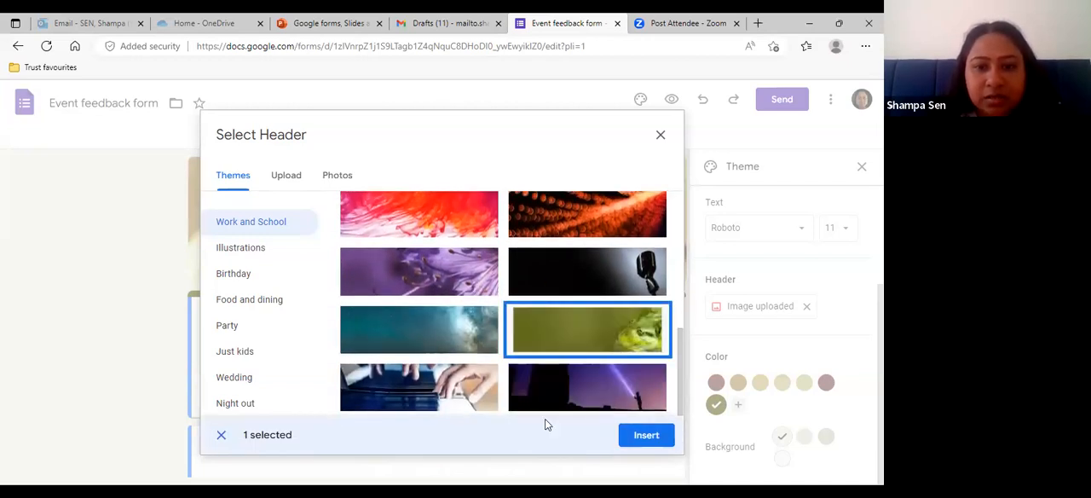
{"action": "left_click", "coordinate": [644, 439]}
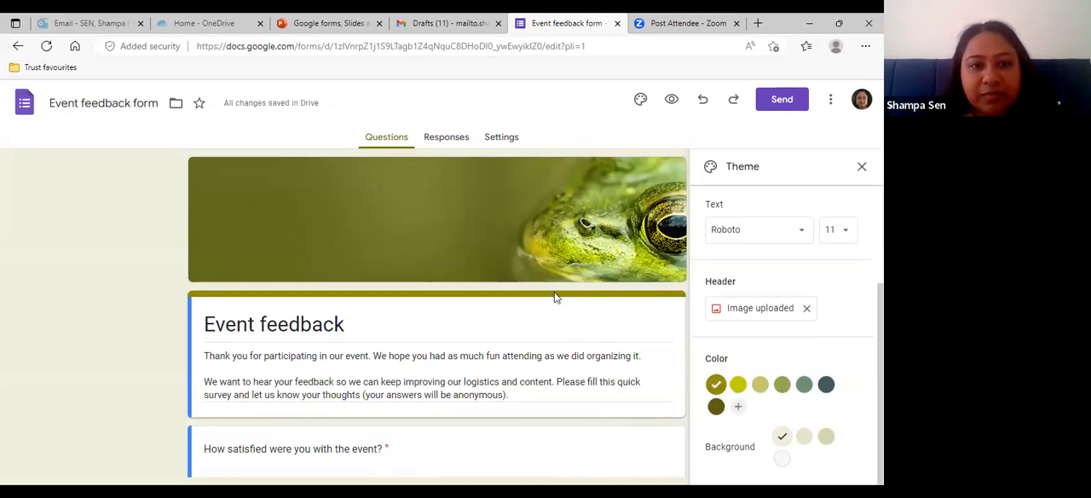
- Set the form's theme colour to dark slate with the darkest gray background, and close the theme settings
{"action": "left_click", "coordinate": [826, 388]}
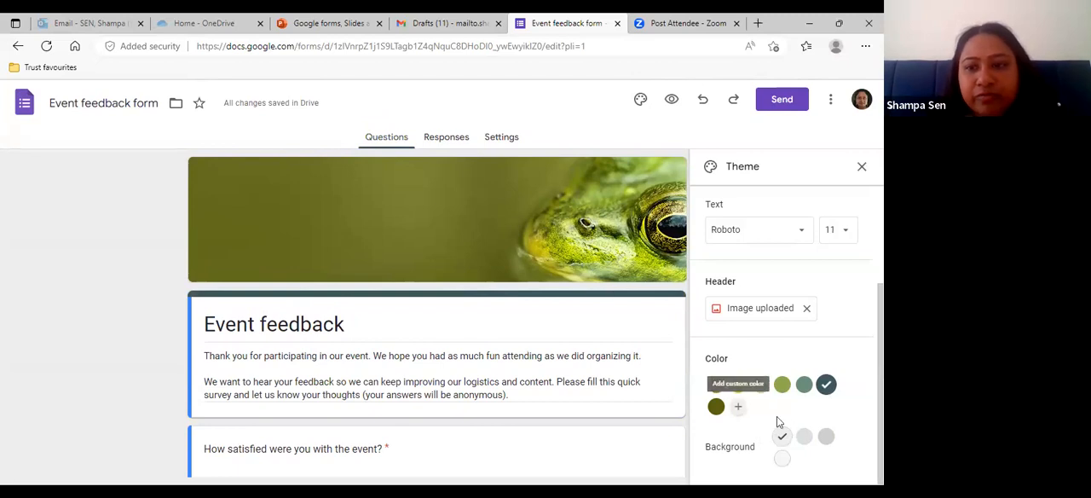
{"action": "left_click", "coordinate": [824, 437]}
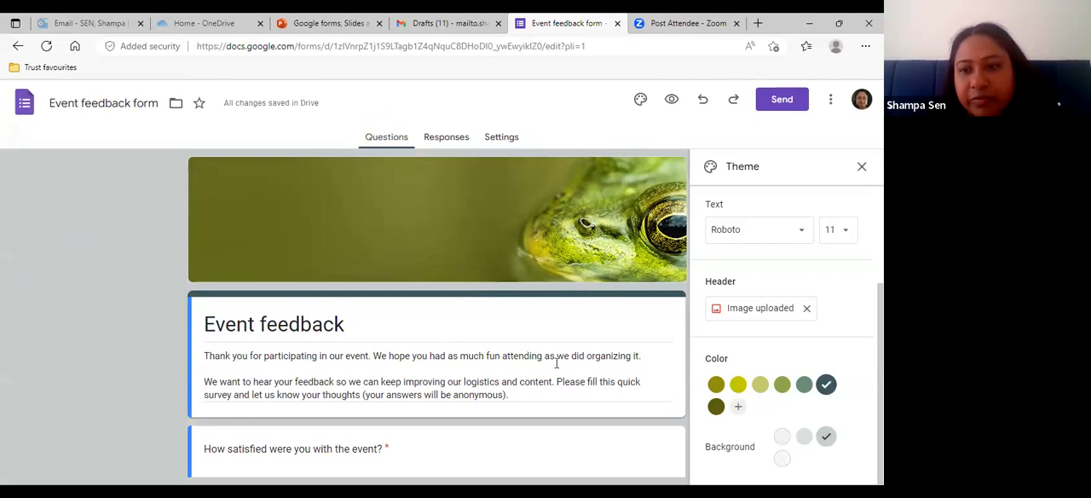
{"action": "left_click", "coordinate": [782, 459]}
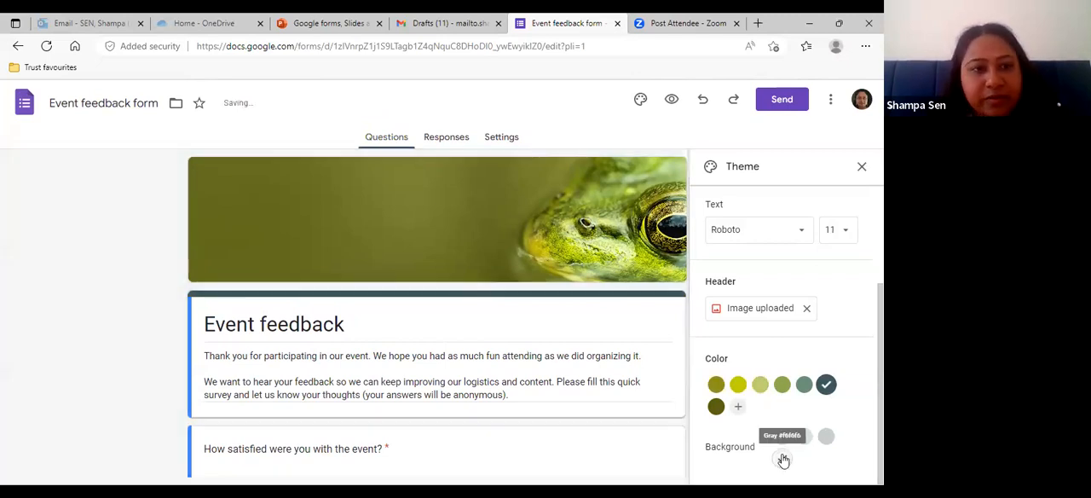
{"action": "left_click", "coordinate": [826, 437]}
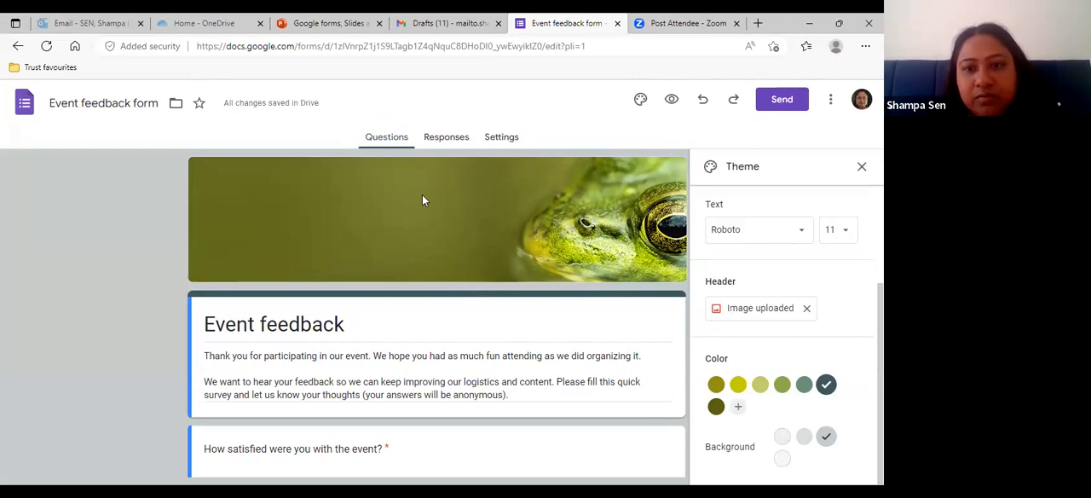
{"action": "left_click", "coordinate": [861, 168]}
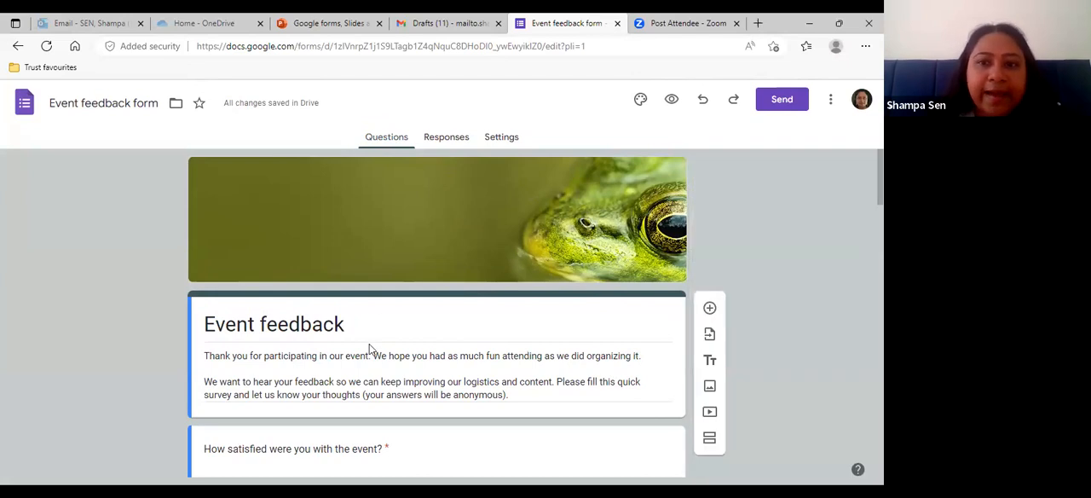
- Look over the form's title, description and first rating questions
{"action": "scroll", "coordinate": [369, 349], "scroll_direction": "down", "scroll_amount": 1}
{"action": "left_click", "coordinate": [358, 261]}
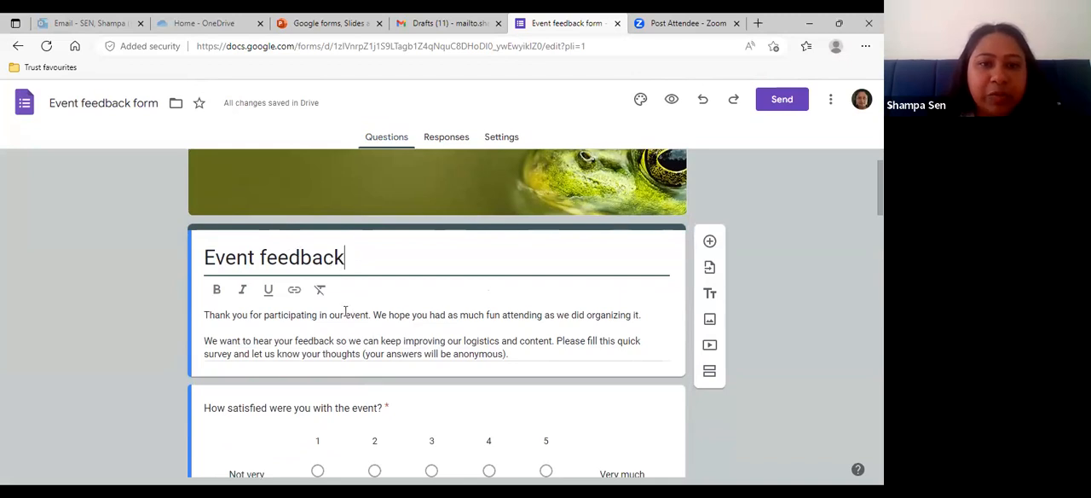
{"action": "scroll", "coordinate": [346, 307], "scroll_direction": "down", "scroll_amount": 1}
{"action": "scroll", "coordinate": [344, 311], "scroll_direction": "down", "scroll_amount": 1}
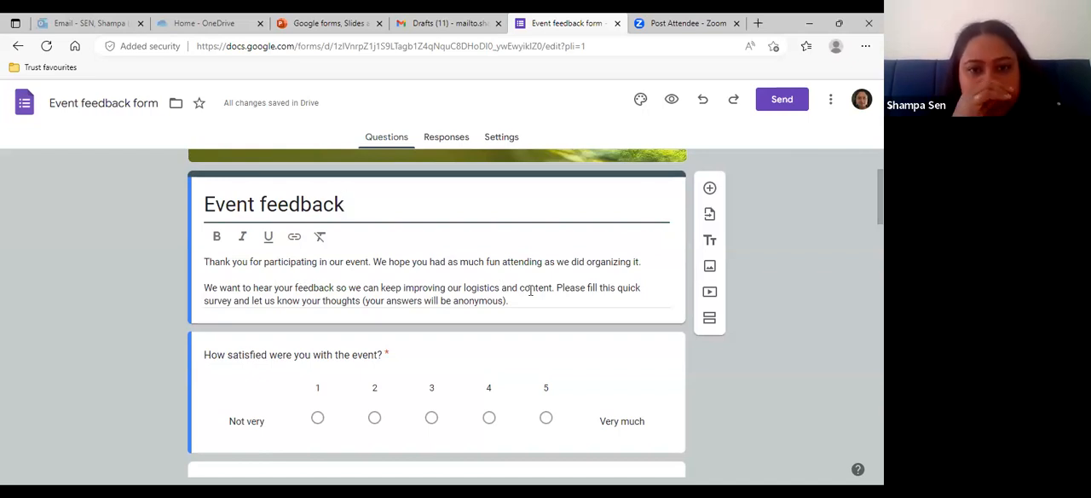
{"action": "scroll", "coordinate": [530, 290], "scroll_direction": "down", "scroll_amount": 1}
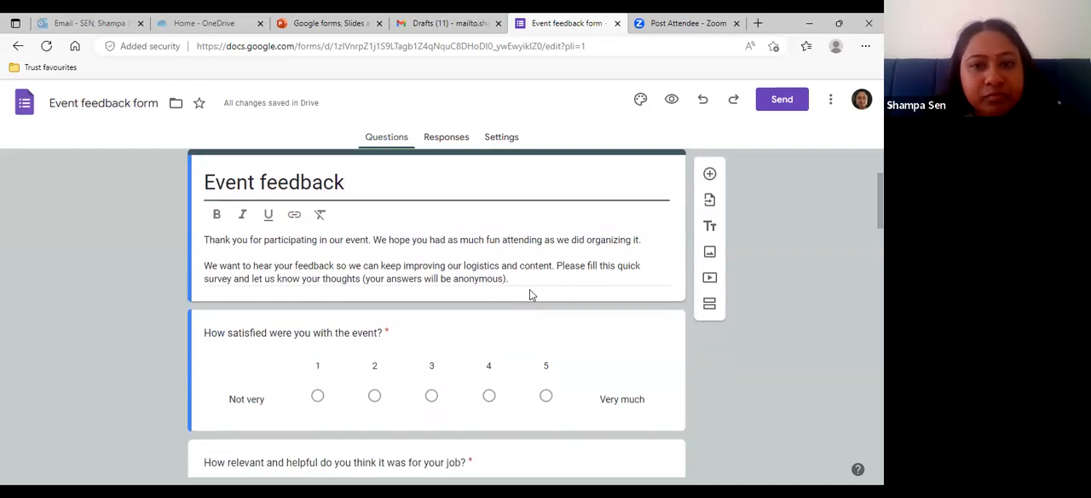
{"action": "scroll", "coordinate": [529, 290], "scroll_direction": "down", "scroll_amount": 1}
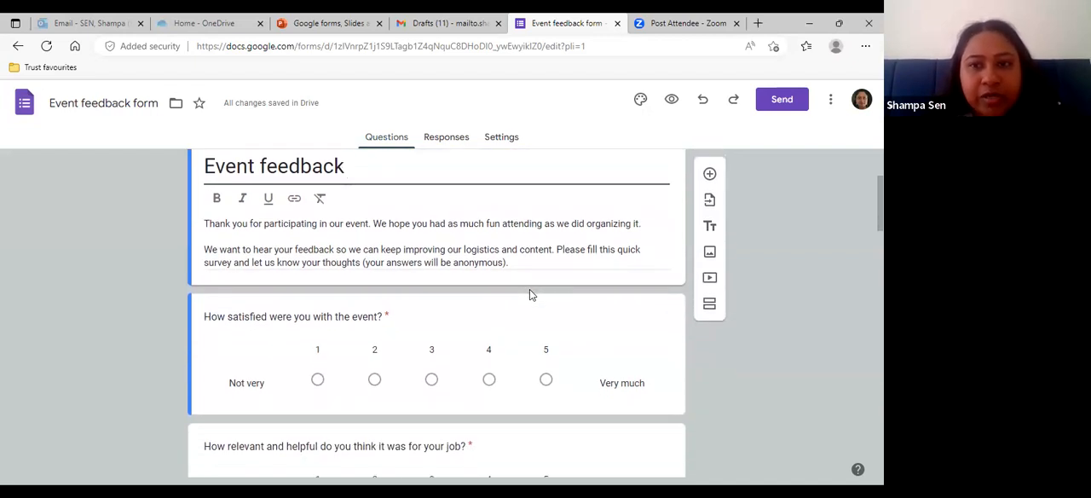
- Insert a blank question directly below the form description and delete it
{"action": "left_click", "coordinate": [710, 175]}
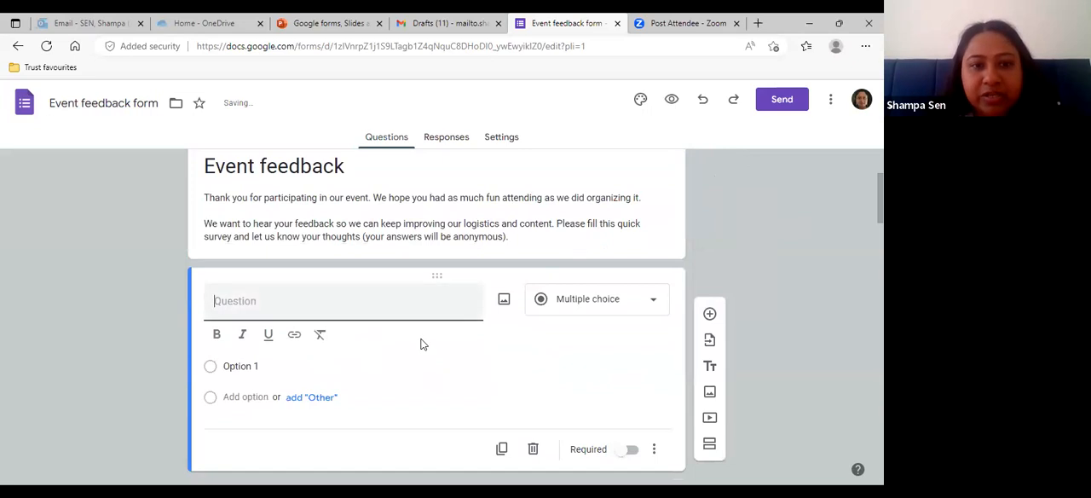
{"action": "scroll", "coordinate": [422, 344], "scroll_direction": "down", "scroll_amount": 1}
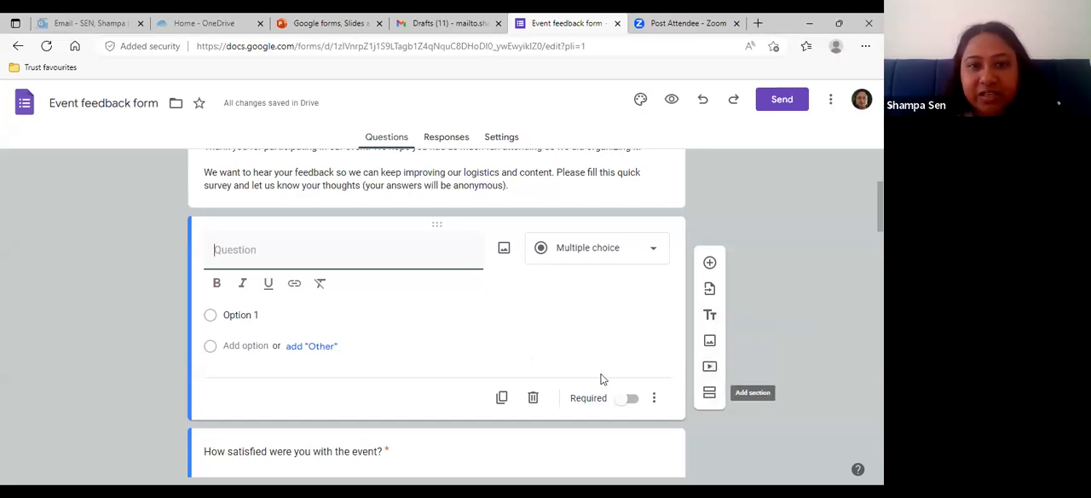
{"action": "left_click", "coordinate": [532, 396]}
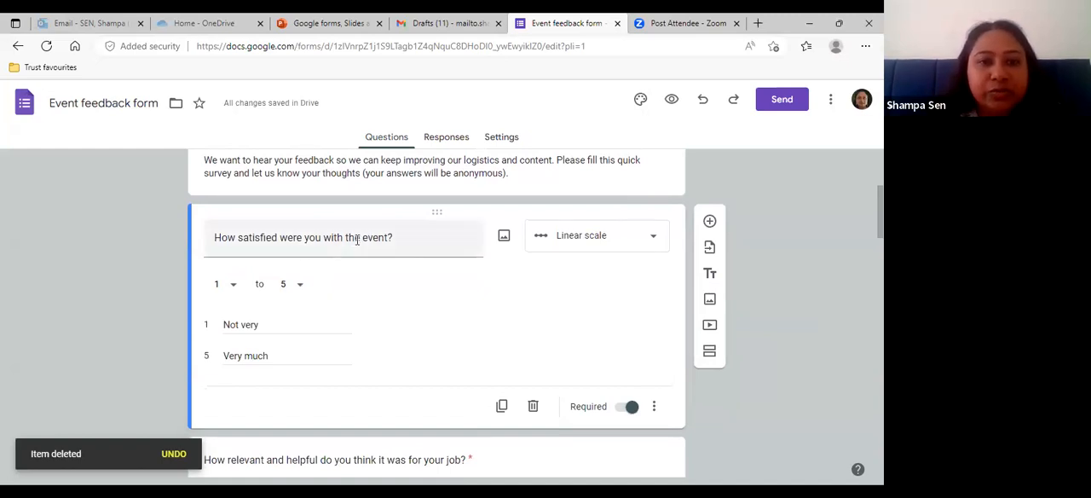
- Open the "How satisfied were you with the event?" question, examine the available answer types and keep Linear scale
{"action": "triple_click", "coordinate": [407, 244]}
{"action": "left_click", "coordinate": [407, 244]}
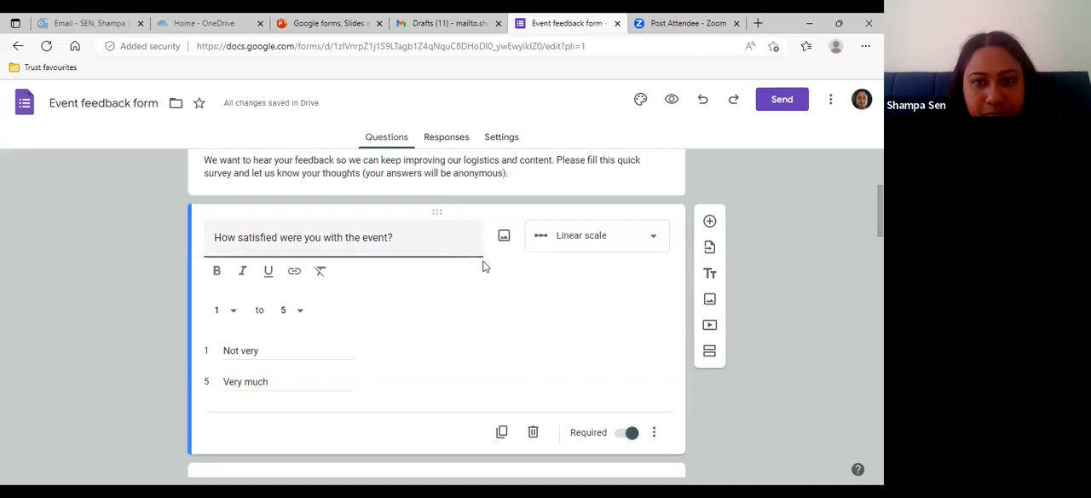
{"action": "left_click", "coordinate": [654, 243]}
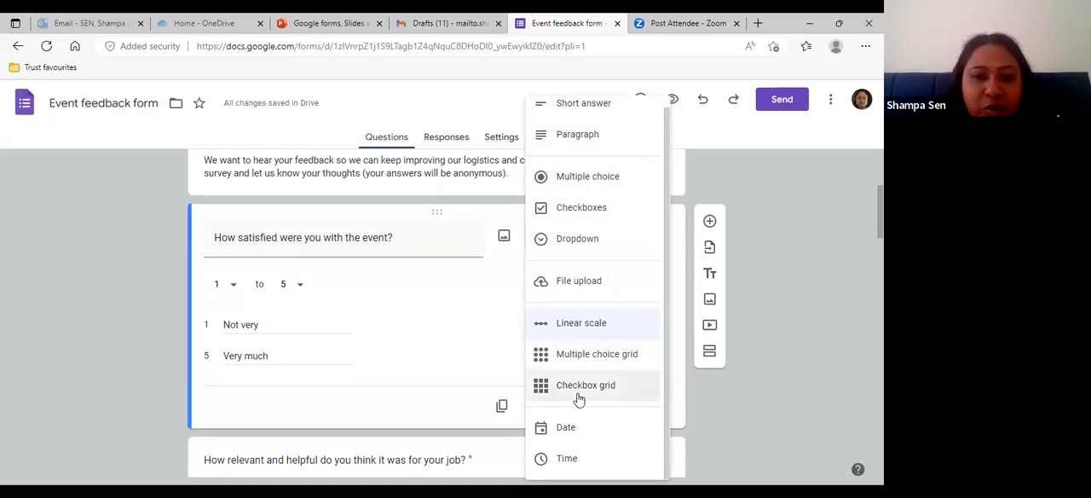
{"action": "scroll", "coordinate": [578, 399], "scroll_direction": "down", "scroll_amount": 1}
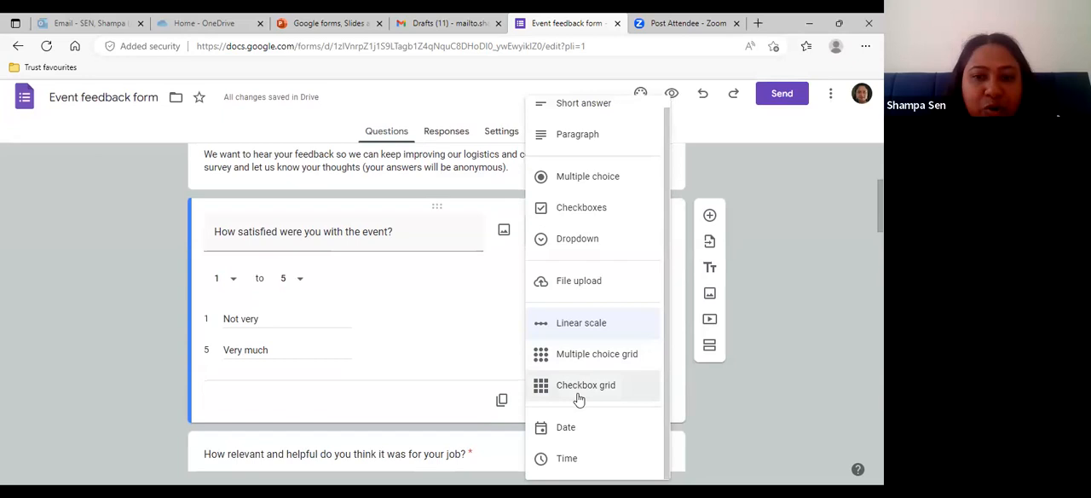
{"action": "left_click", "coordinate": [579, 326]}
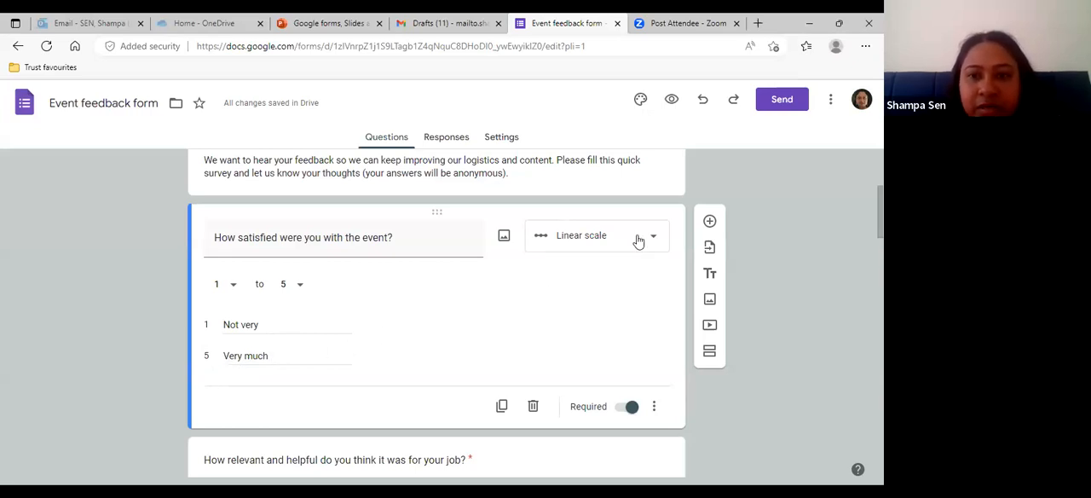
- Add a new question after the first rating question, worded "How satisfied you are with the event?"
{"action": "left_click", "coordinate": [709, 222]}
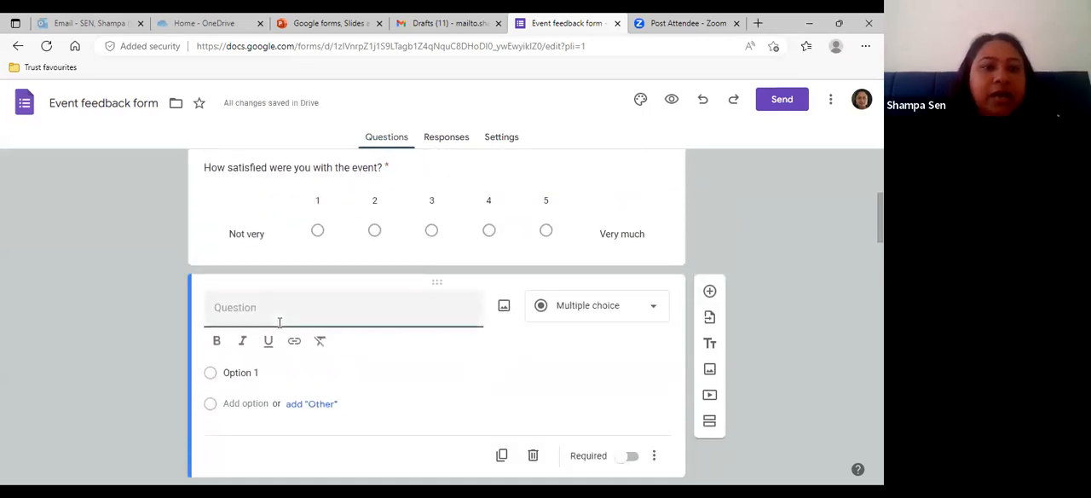
{"action": "type", "text": "How st"}
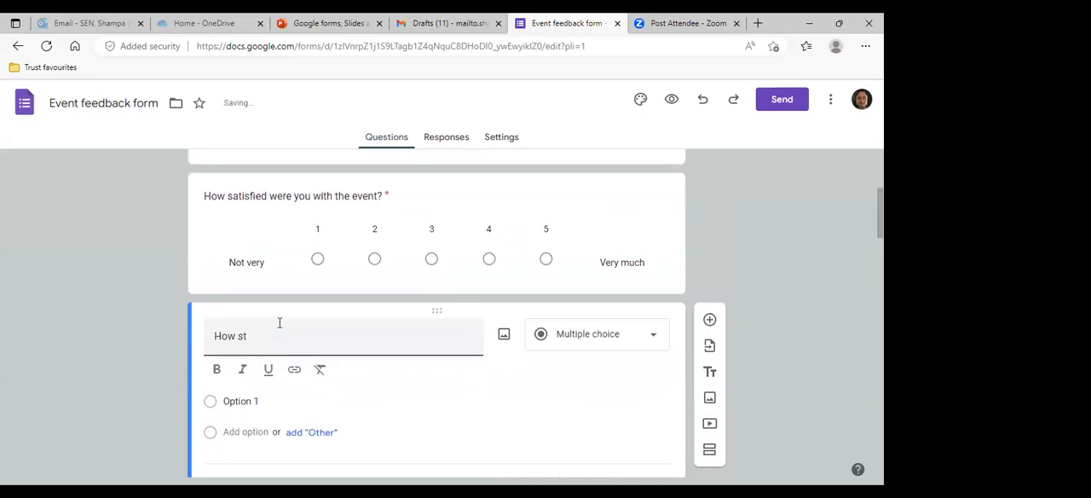
{"action": "key", "text": "BackSpace"}
{"action": "type", "text": "atisfied"}
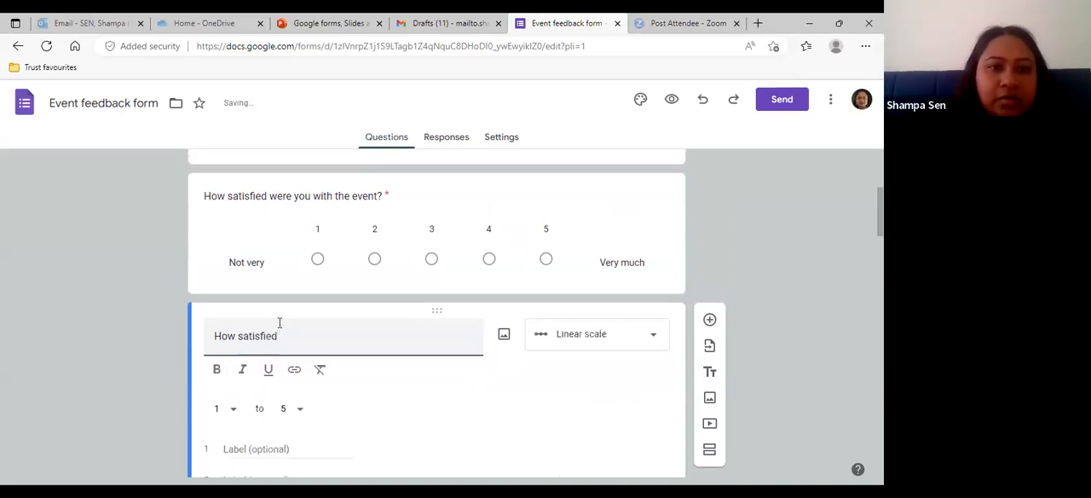
{"action": "type", "text": " you"}
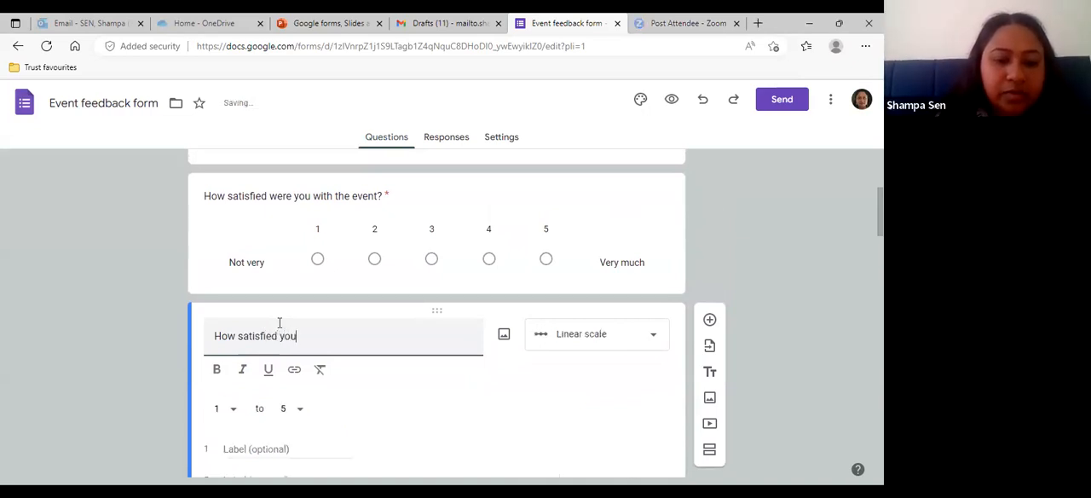
{"action": "type", "text": " are with "}
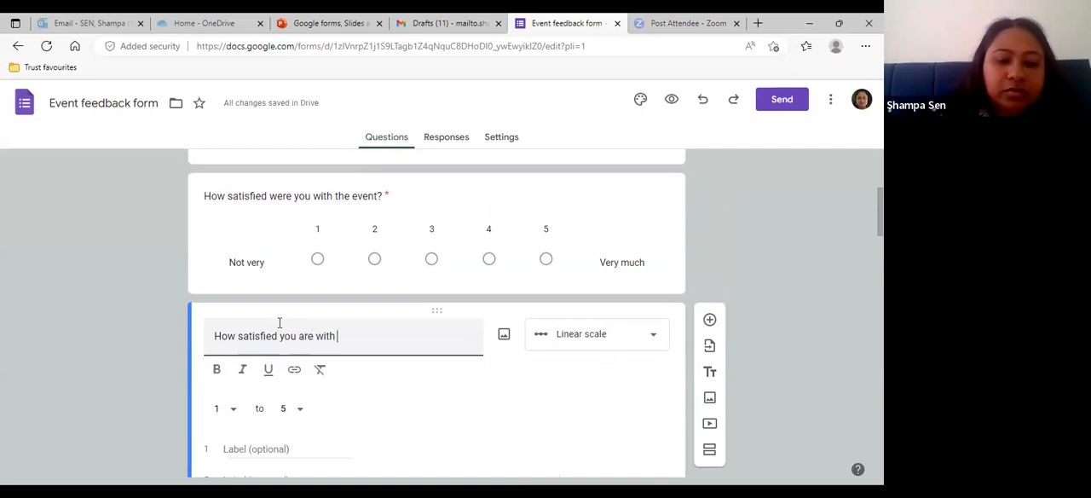
{"action": "type", "text": "the evn"}
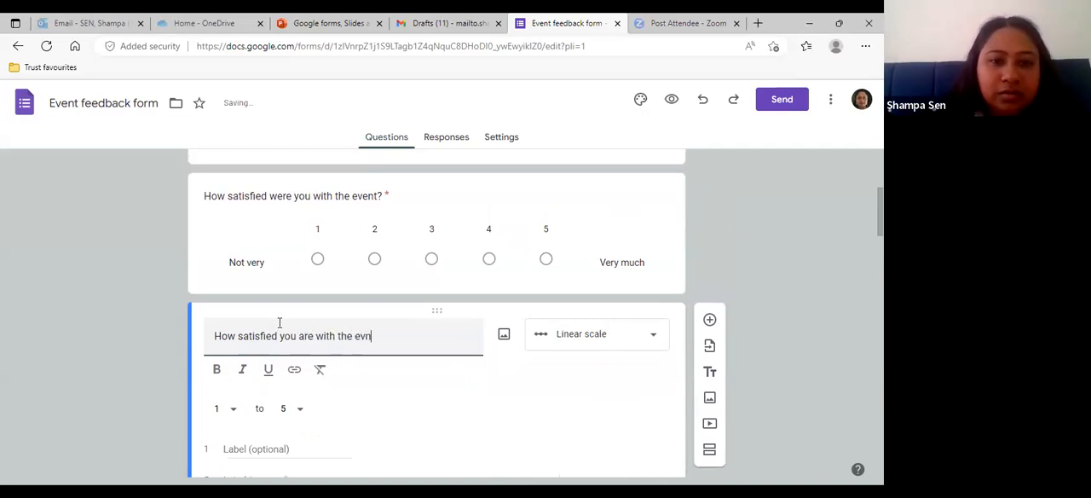
{"action": "key", "text": "BackSpace"}
{"action": "type", "text": "ent"}
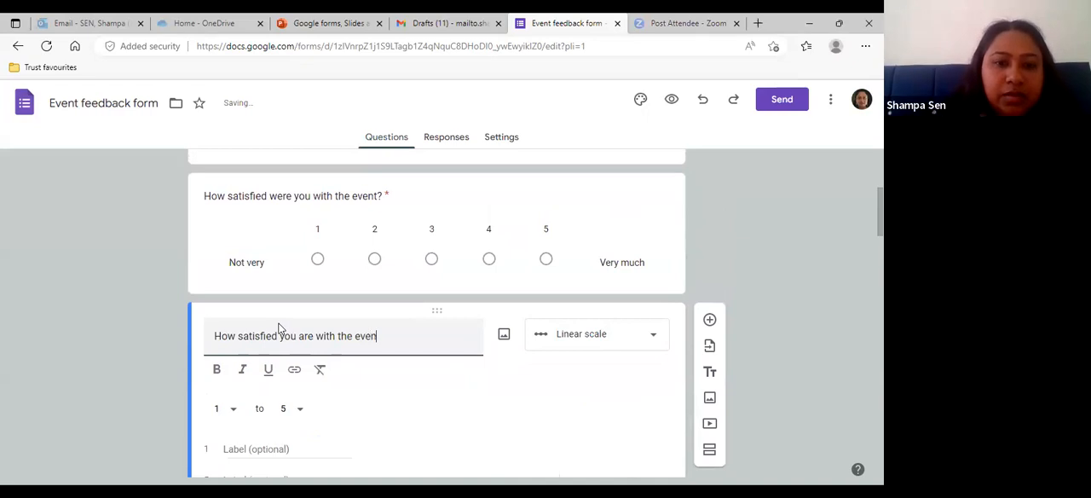
{"action": "type", "text": "?"}
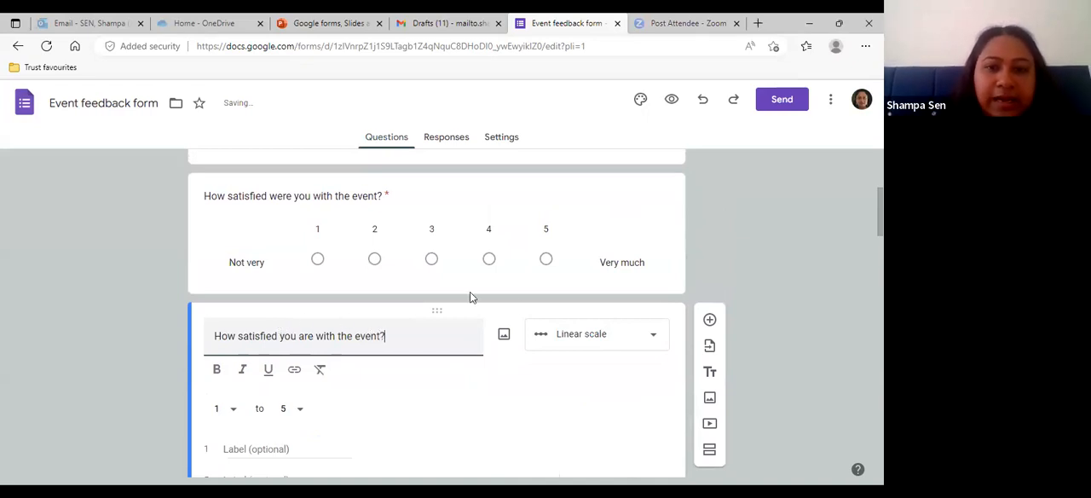
- Change the new question's type to Multiple choice and word its first option "1 not very satisfied"
{"action": "left_click", "coordinate": [655, 341]}
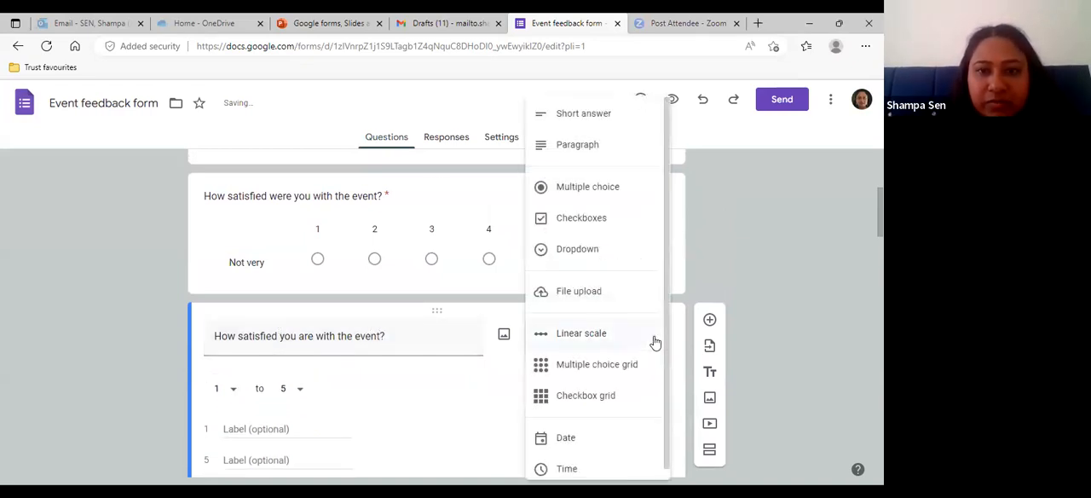
{"action": "left_click", "coordinate": [588, 195]}
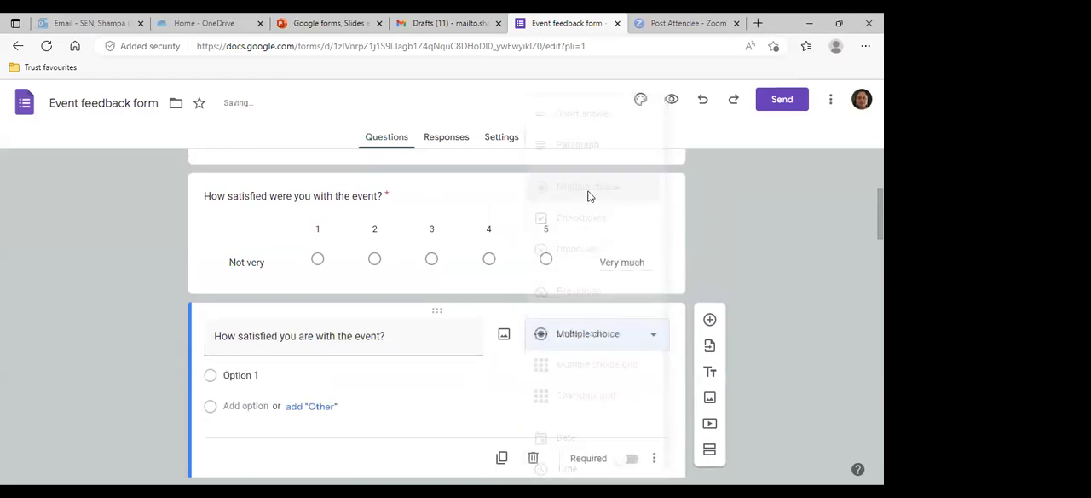
{"action": "left_click", "coordinate": [262, 375]}
{"action": "key", "text": "BackSpace"}
{"action": "type", "text": "1 ver"}
{"action": "key", "text": "BackSpace"}
{"action": "key", "text": "BackSpace"}
{"action": "key", "text": "BackSpace"}
{"action": "type", "text": "no"}
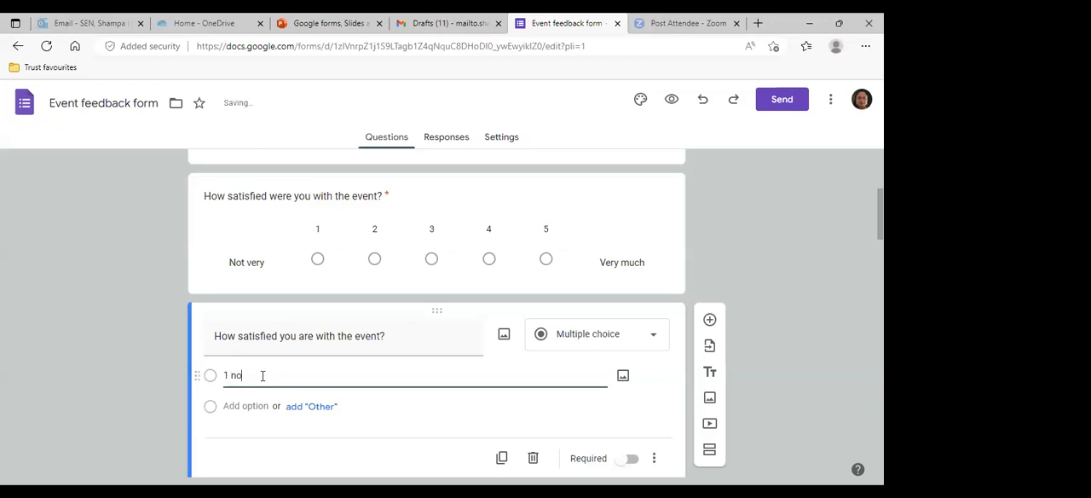
{"action": "type", "text": "t very satisfied"}
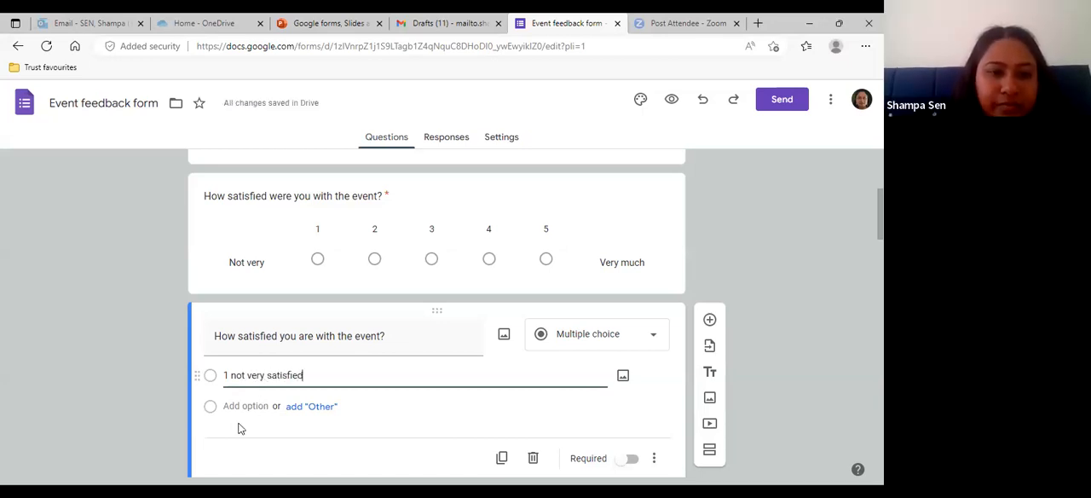
- Add the options "2 ok" and "3 very satisfied" to the new question and make it required
{"action": "left_click", "coordinate": [233, 406]}
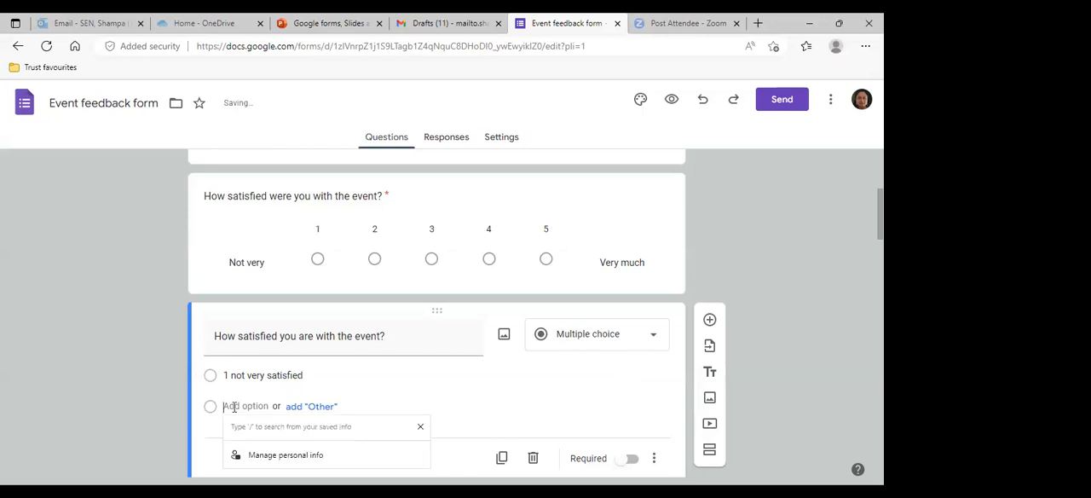
{"action": "type", "text": "2"}
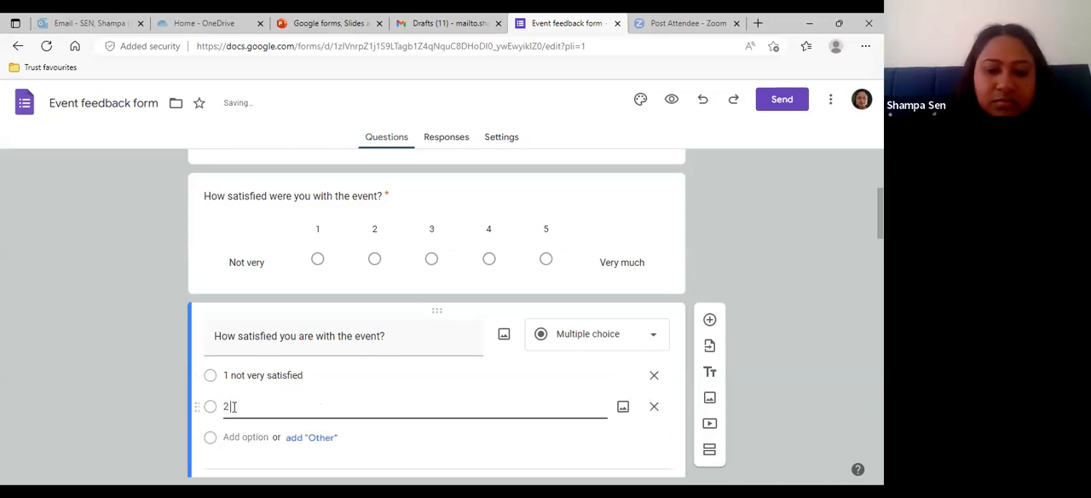
{"action": "type", "text": " ok"}
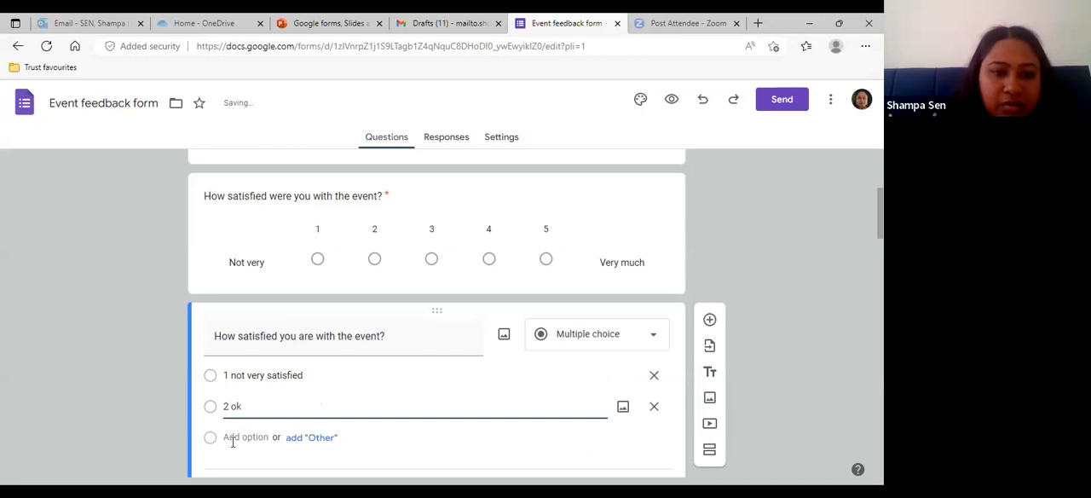
{"action": "left_click", "coordinate": [233, 437]}
{"action": "type", "text": "3 very satisfied"}
{"action": "scroll", "coordinate": [357, 426], "scroll_direction": "down", "scroll_amount": 1}
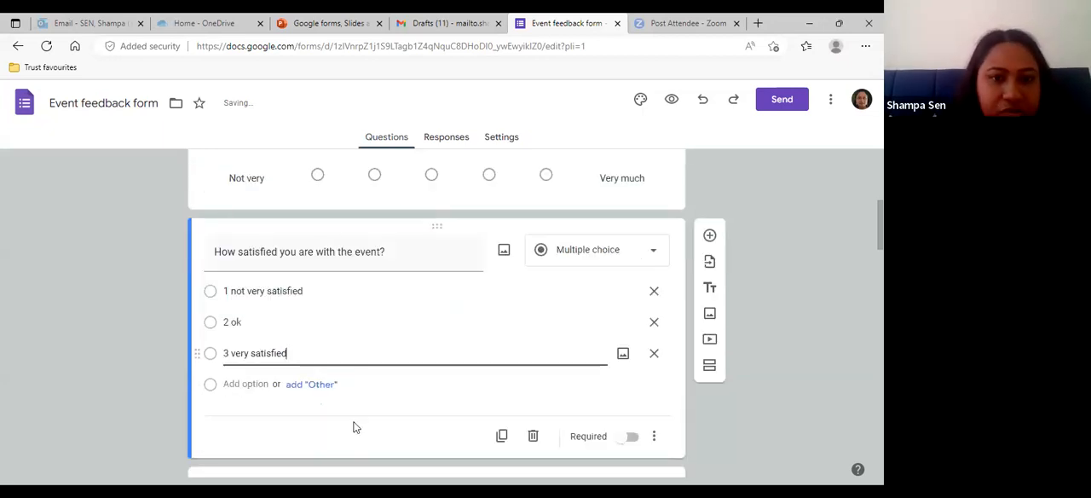
{"action": "scroll", "coordinate": [356, 426], "scroll_direction": "down", "scroll_amount": 1}
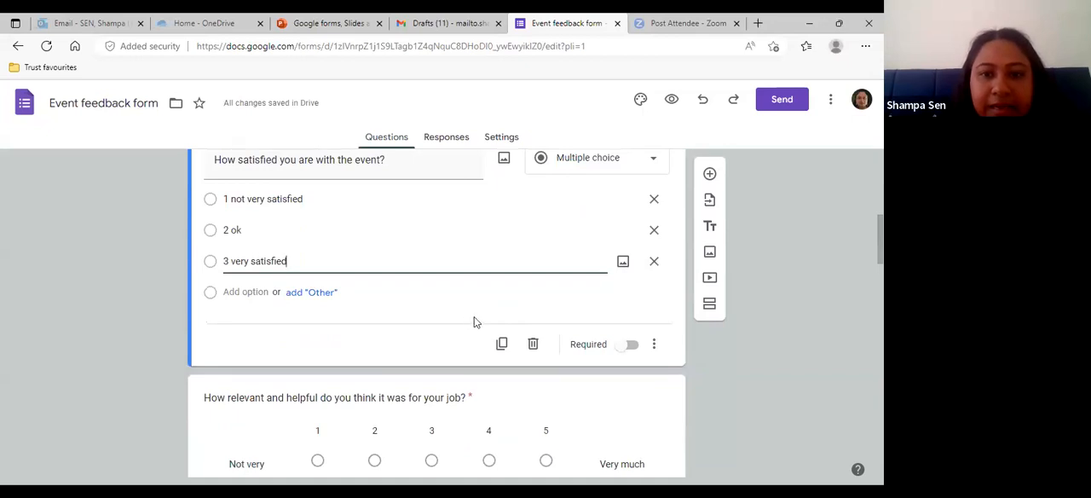
{"action": "left_click", "coordinate": [628, 345]}
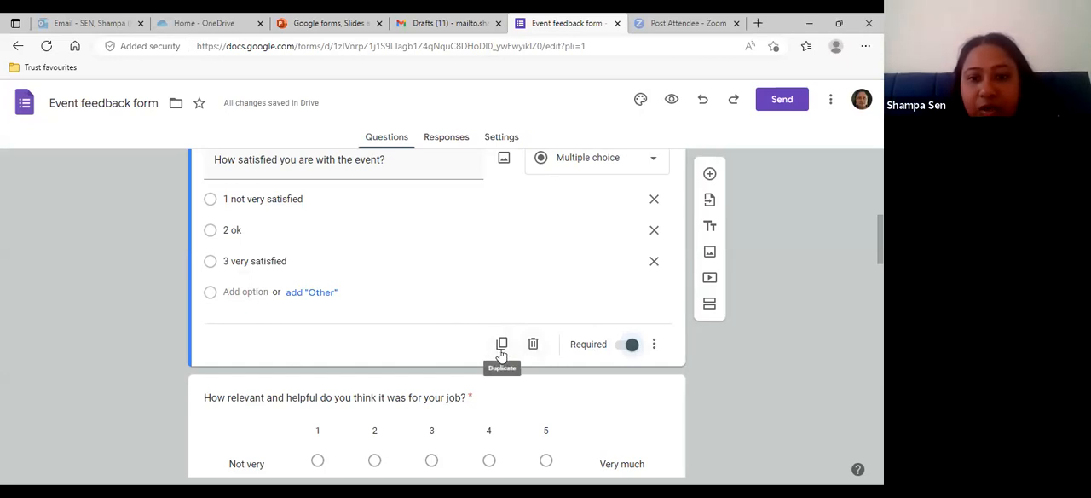
- Review the remaining questions, opening the key takeaways question and the logistics satisfaction grid to examine their setup
{"action": "scroll", "coordinate": [428, 398], "scroll_direction": "down", "scroll_amount": 1}
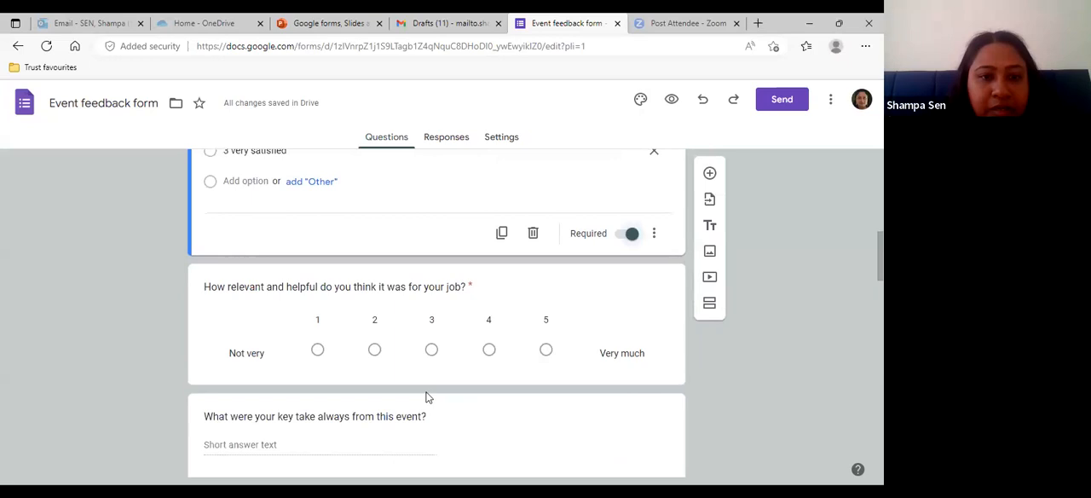
{"action": "scroll", "coordinate": [429, 397], "scroll_direction": "down", "scroll_amount": 1}
{"action": "scroll", "coordinate": [429, 397], "scroll_direction": "down", "scroll_amount": 1}
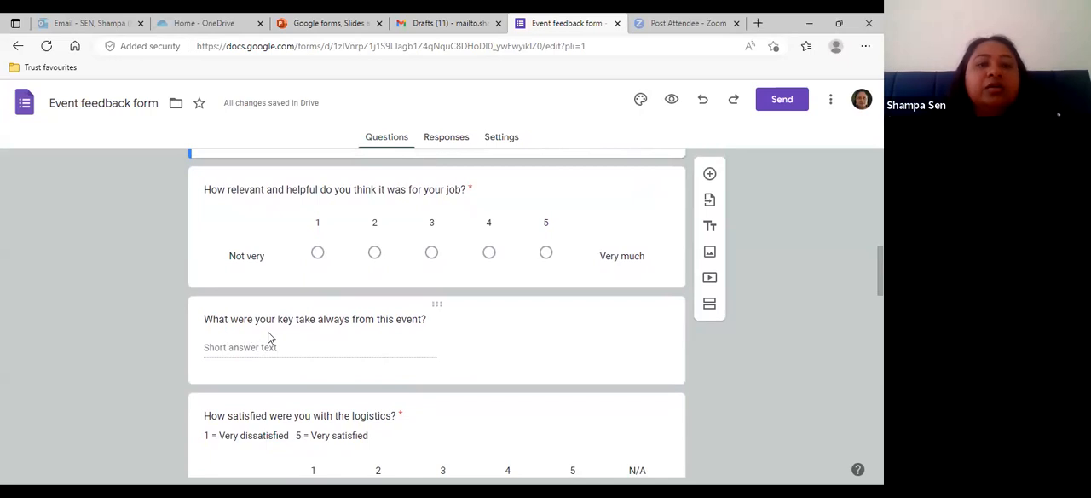
{"action": "left_click", "coordinate": [436, 310]}
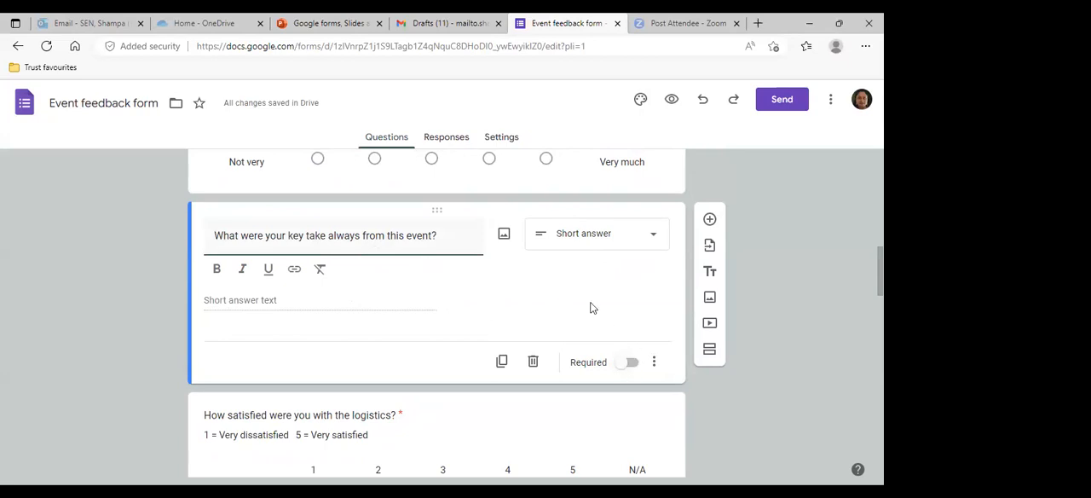
{"action": "scroll", "coordinate": [586, 302], "scroll_direction": "down", "scroll_amount": 3}
{"action": "scroll", "coordinate": [587, 303], "scroll_direction": "down", "scroll_amount": 2}
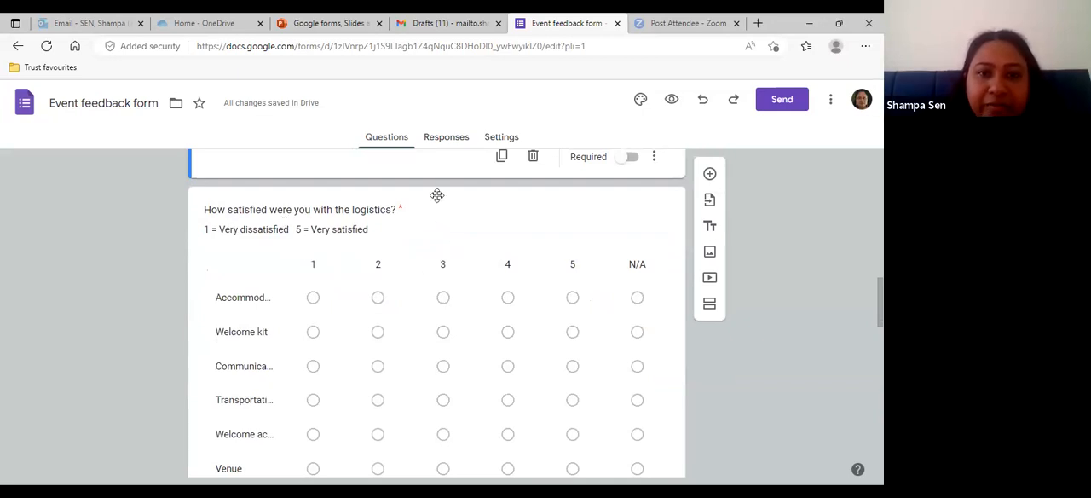
{"action": "left_click", "coordinate": [437, 195]}
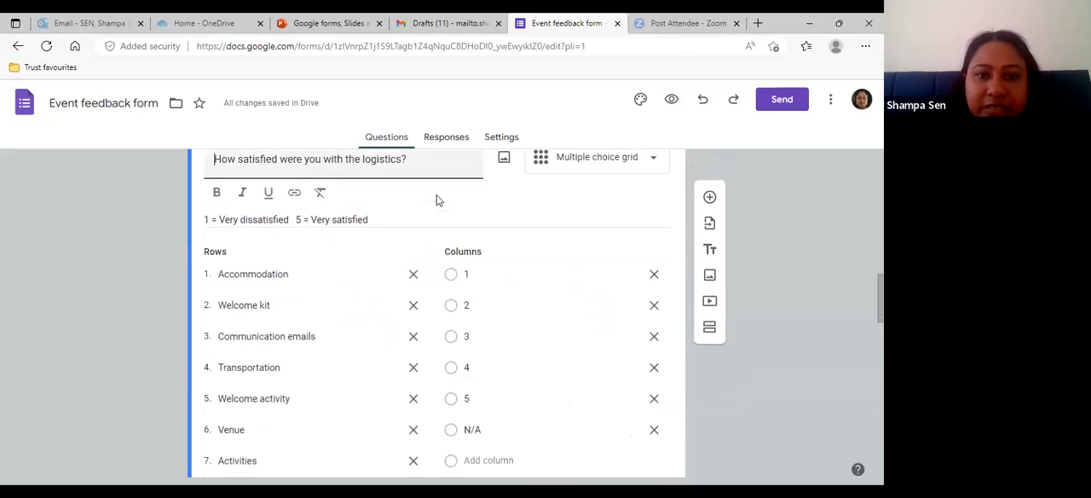
- Change the type of the "How satisfied were you with the logistics?" question to Multiple choice
{"action": "left_click", "coordinate": [647, 175]}
{"action": "left_click", "coordinate": [607, 177]}
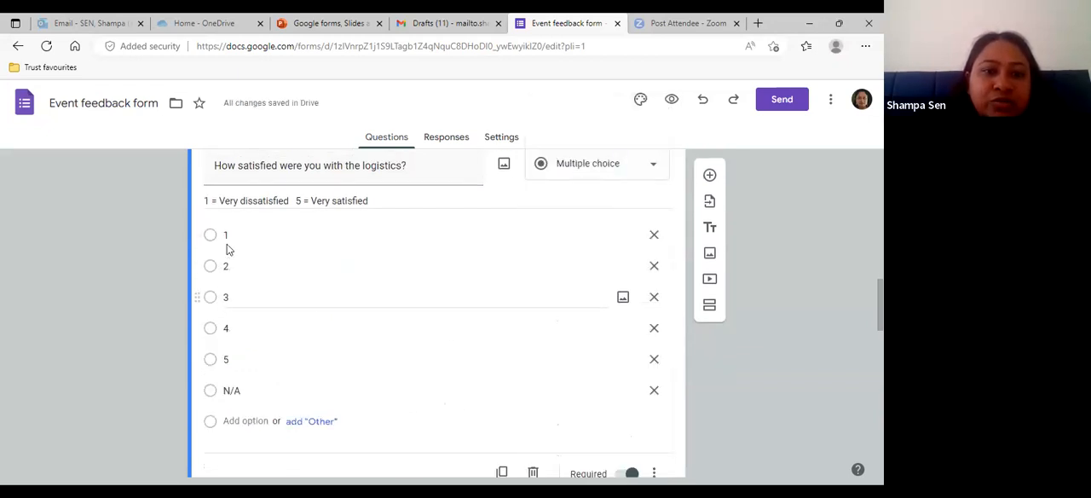
- Review the converted logistics question's options and the questions below it, including logistics feedback and session relevance, and return to the form's header
{"action": "scroll", "coordinate": [268, 308], "scroll_direction": "down", "scroll_amount": 3}
{"action": "scroll", "coordinate": [267, 313], "scroll_direction": "down", "scroll_amount": 4}
{"action": "scroll", "coordinate": [267, 313], "scroll_direction": "down", "scroll_amount": 1}
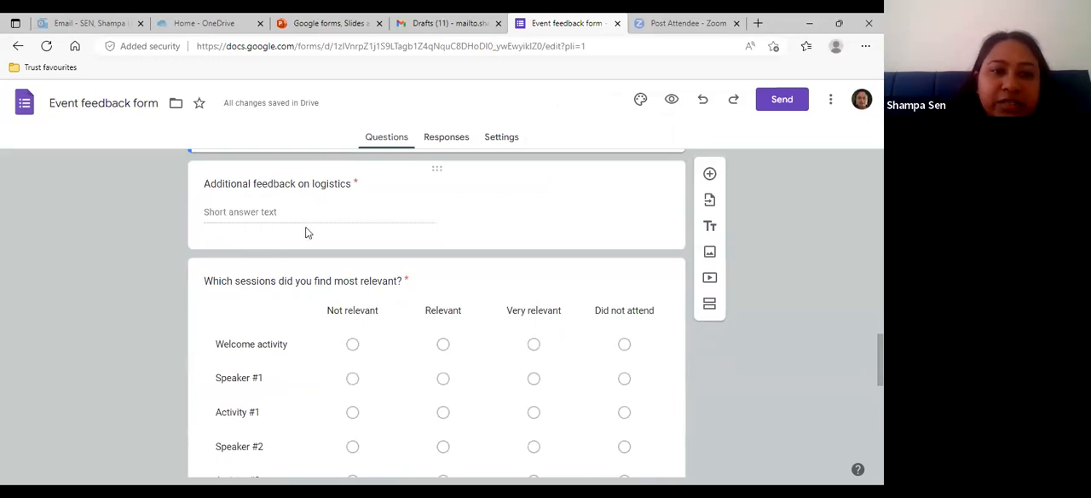
{"action": "scroll", "coordinate": [305, 313], "scroll_direction": "down", "scroll_amount": 5}
{"action": "scroll", "coordinate": [304, 315], "scroll_direction": "down", "scroll_amount": 3}
{"action": "scroll", "coordinate": [304, 314], "scroll_direction": "up", "scroll_amount": 7}
{"action": "scroll", "coordinate": [305, 313], "scroll_direction": "up", "scroll_amount": 10}
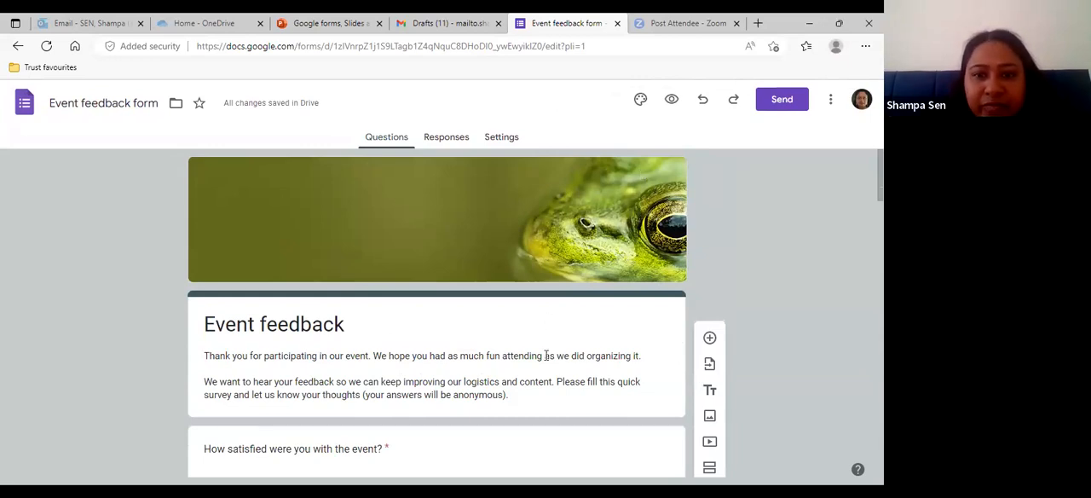
{"action": "scroll", "coordinate": [546, 356], "scroll_direction": "down", "scroll_amount": 3}
{"action": "scroll", "coordinate": [547, 355], "scroll_direction": "up", "scroll_amount": 3}
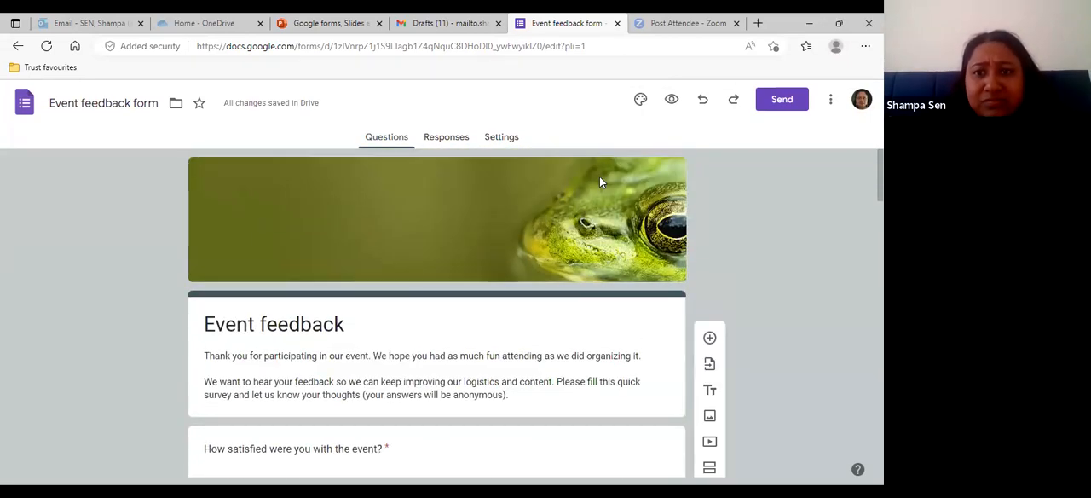
- Preview the form as respondents see it, examine its header and satisfaction questions, and close the preview
{"action": "left_click", "coordinate": [671, 100]}
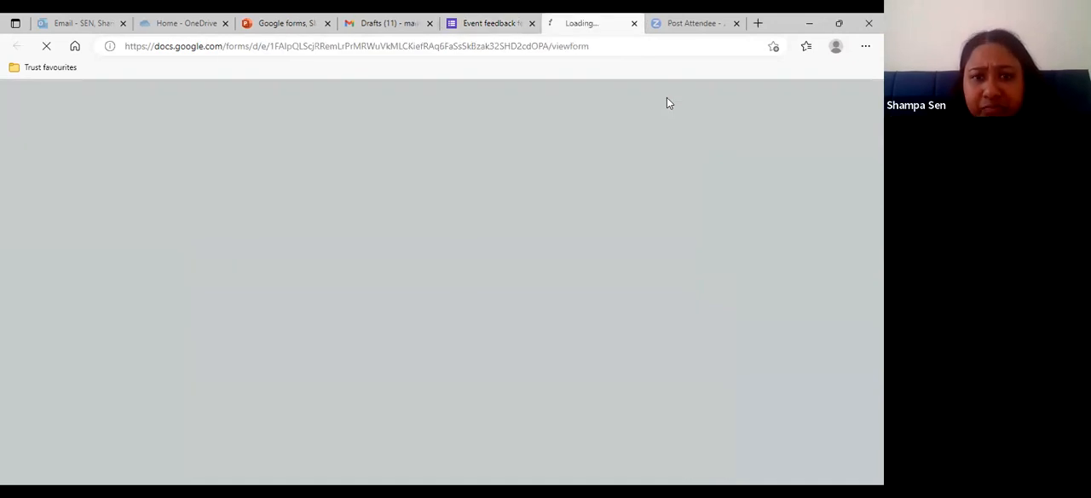
{"action": "scroll", "coordinate": [500, 370], "scroll_direction": "down", "scroll_amount": 5}
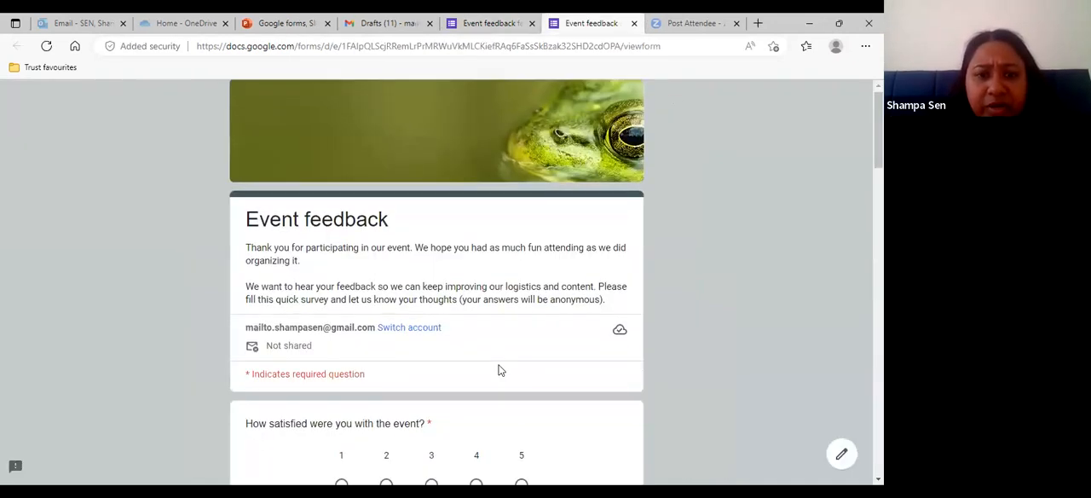
{"action": "scroll", "coordinate": [500, 370], "scroll_direction": "up", "scroll_amount": 5}
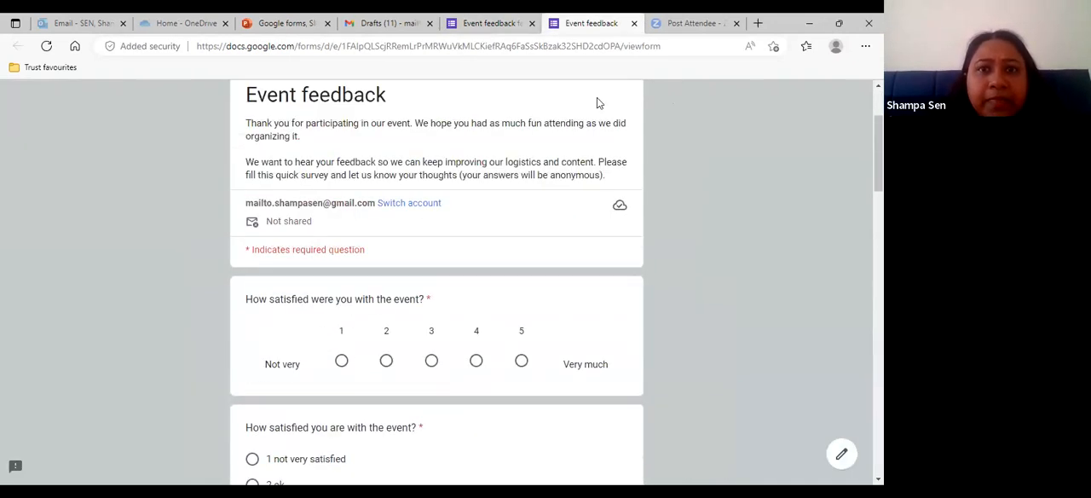
{"action": "left_click", "coordinate": [634, 24]}
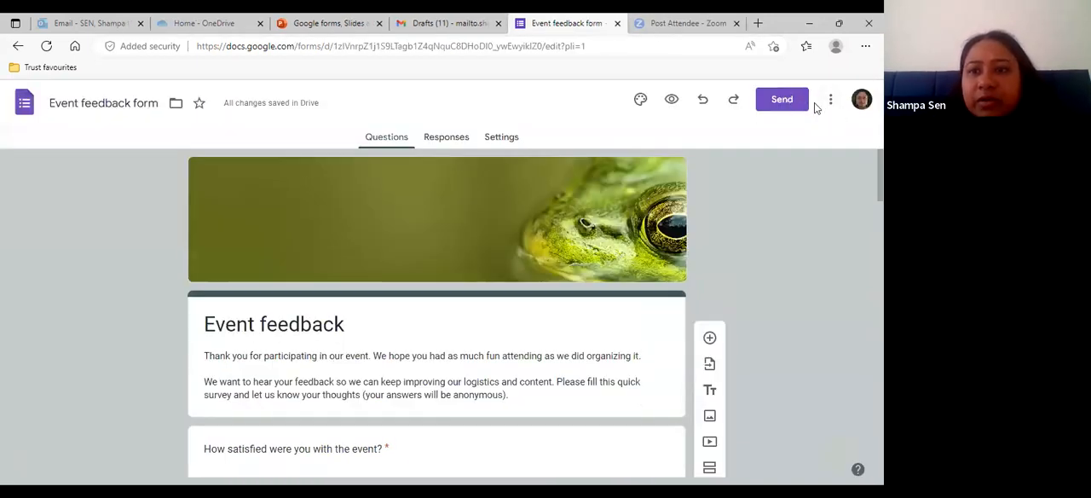
- Examine the form's sending options, including email address collection, try including the form in the email, and leave without sending
{"action": "left_click", "coordinate": [773, 103]}
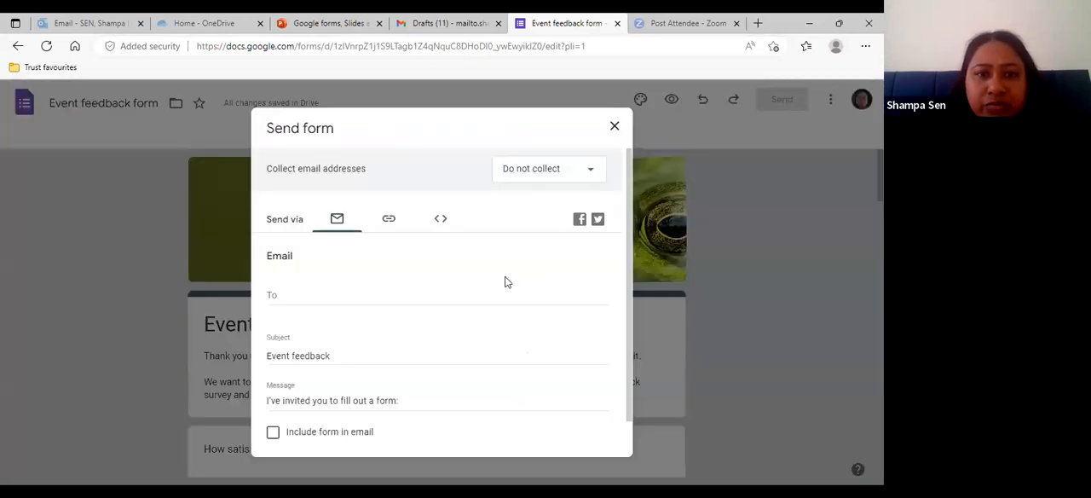
{"action": "left_click", "coordinate": [587, 173]}
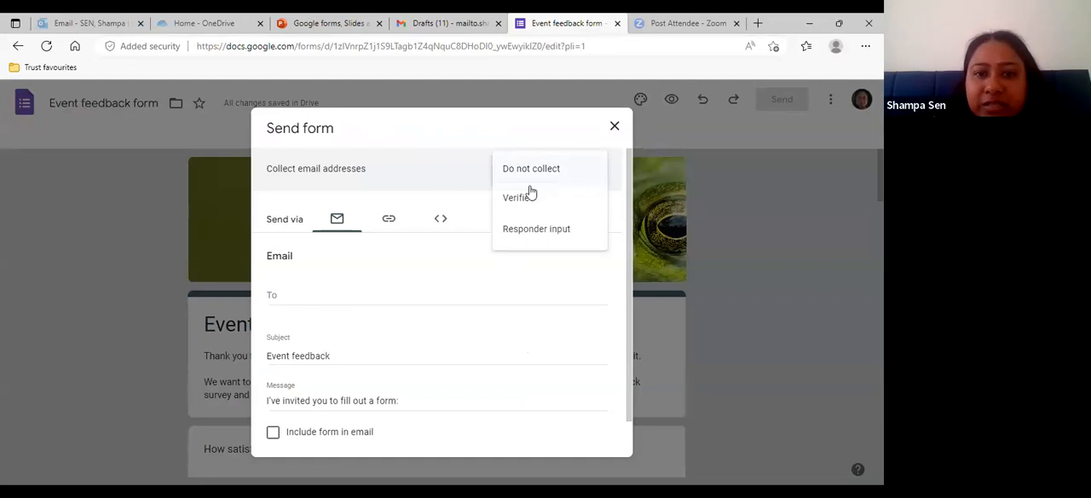
{"action": "left_click", "coordinate": [465, 184]}
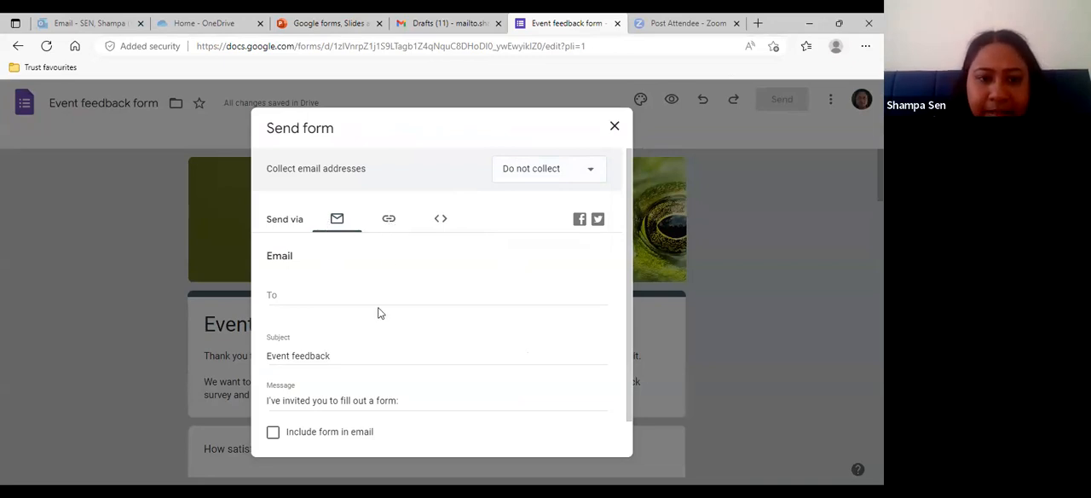
{"action": "scroll", "coordinate": [378, 312], "scroll_direction": "down", "scroll_amount": 2}
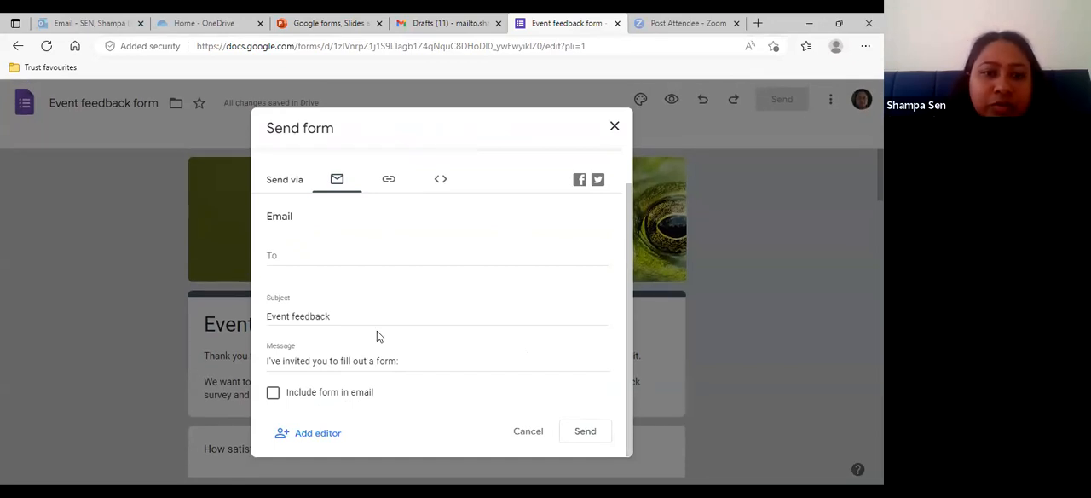
{"action": "left_click", "coordinate": [273, 397]}
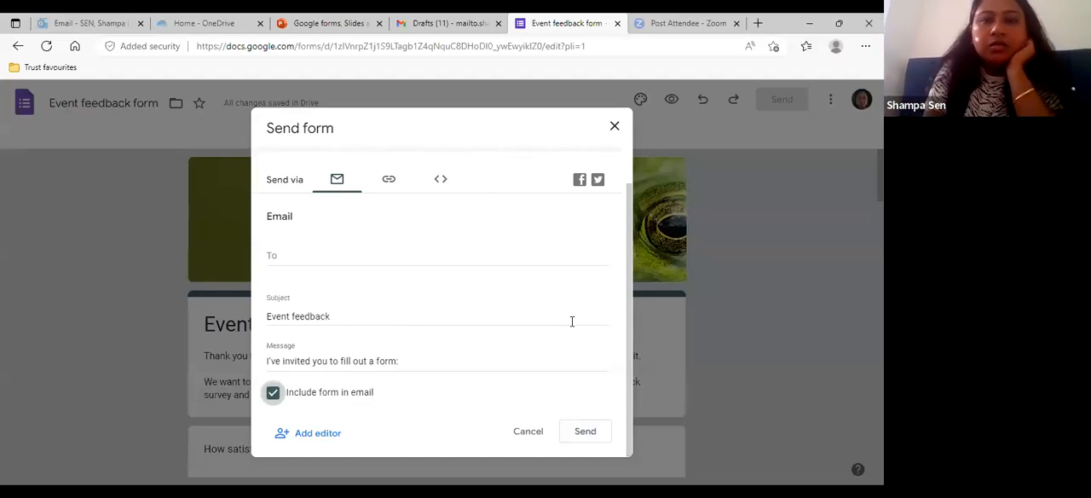
{"action": "left_click", "coordinate": [632, 240]}
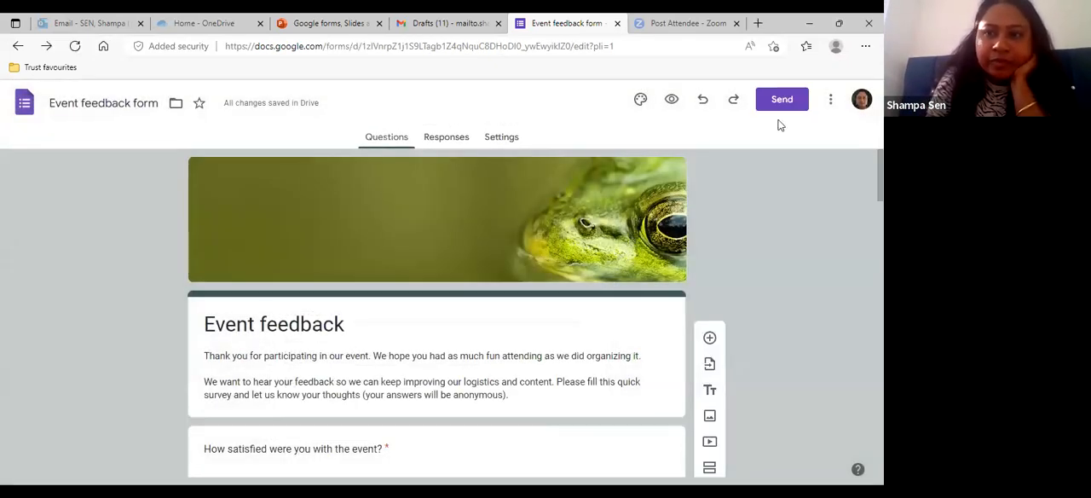
- Examine the form's additional actions, such as making a copy, getting a pre-filled link, printing and adding collaborators
{"action": "left_click", "coordinate": [831, 99]}
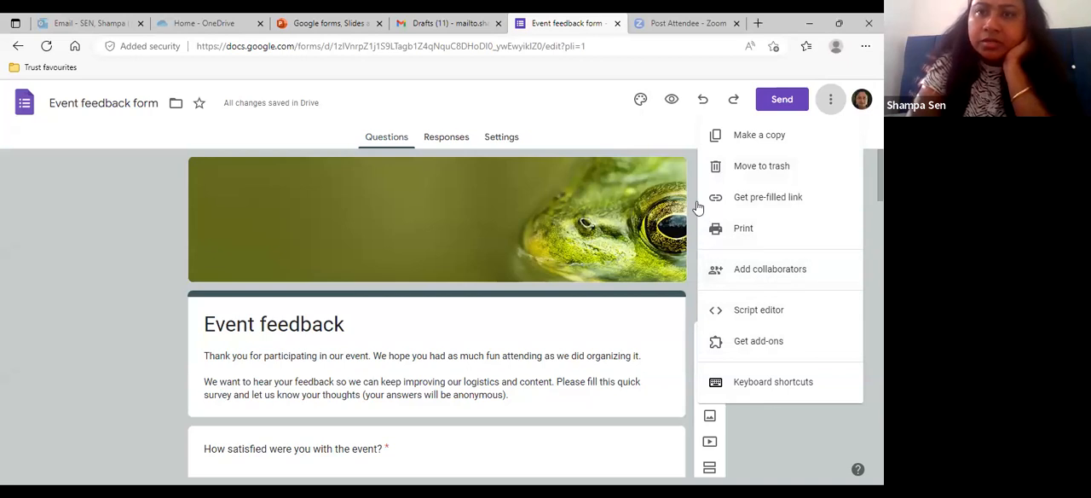
{"action": "left_click", "coordinate": [749, 113]}
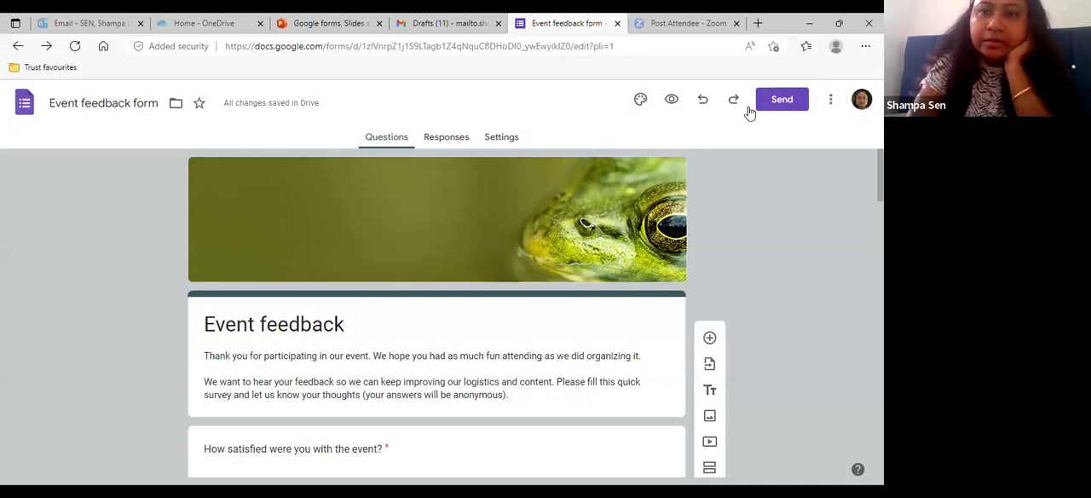
{"action": "scroll", "coordinate": [538, 214], "scroll_direction": "down", "scroll_amount": 1}
{"action": "scroll", "coordinate": [539, 214], "scroll_direction": "up", "scroll_amount": 1}
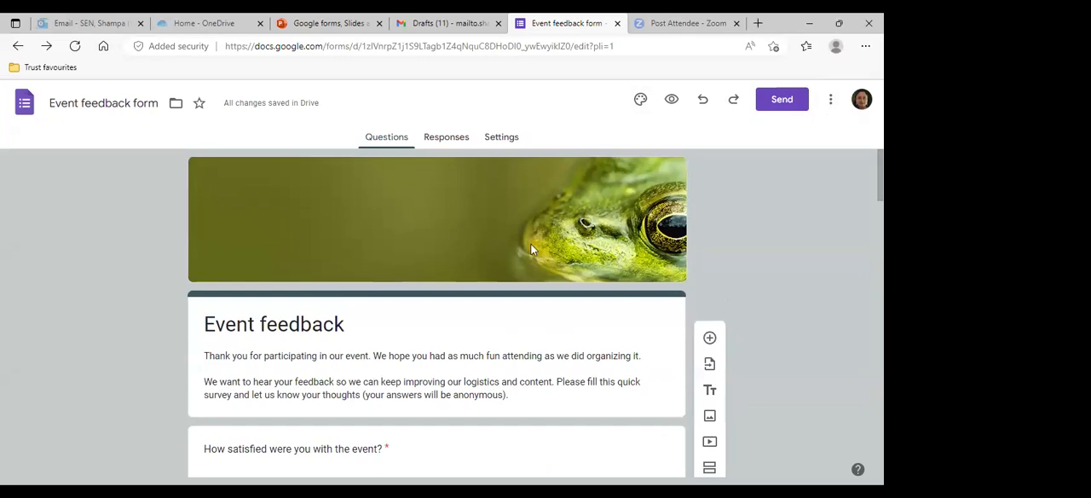
- Check the form's responses, view the linked response spreadsheet's column headings, and return to the form
{"action": "left_click", "coordinate": [447, 139]}
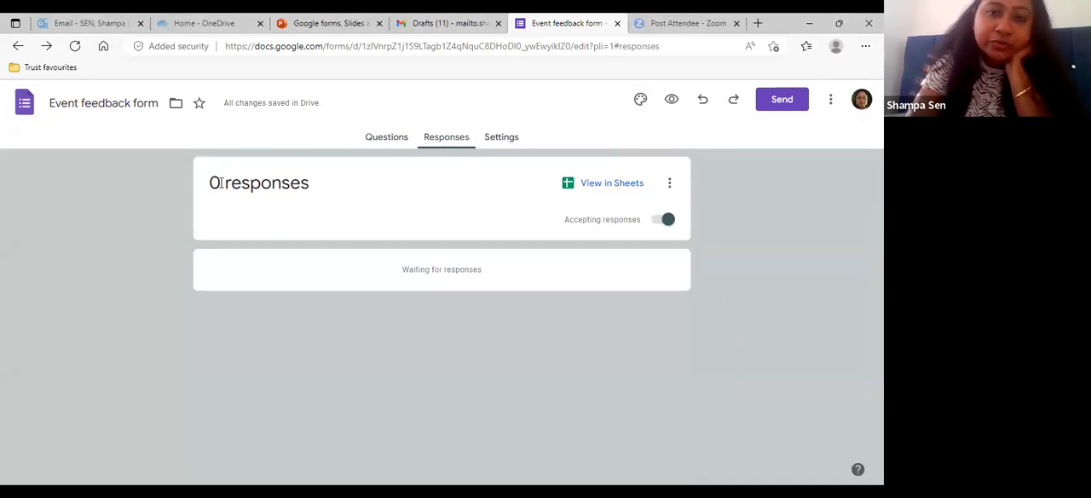
{"action": "left_click", "coordinate": [582, 186]}
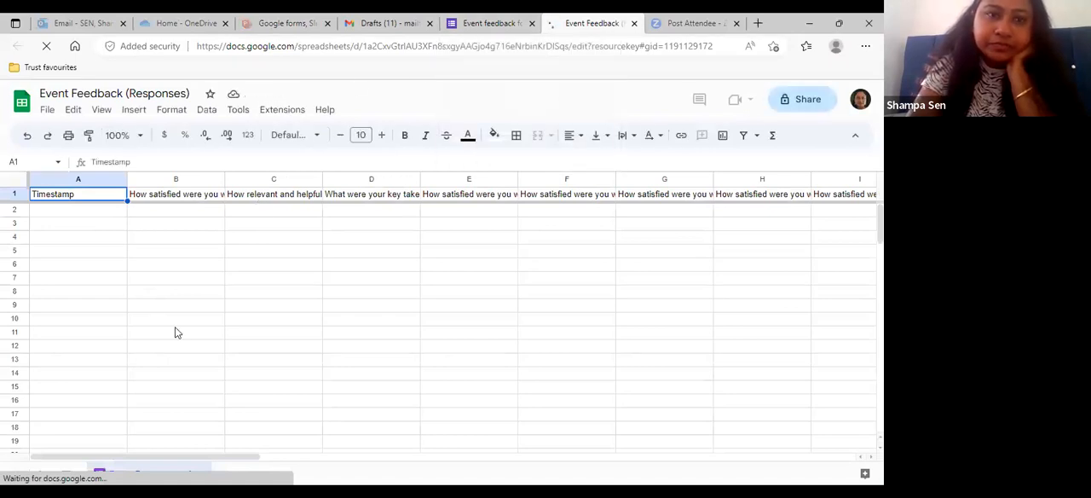
{"action": "scroll", "coordinate": [173, 329], "scroll_direction": "down", "scroll_amount": 1}
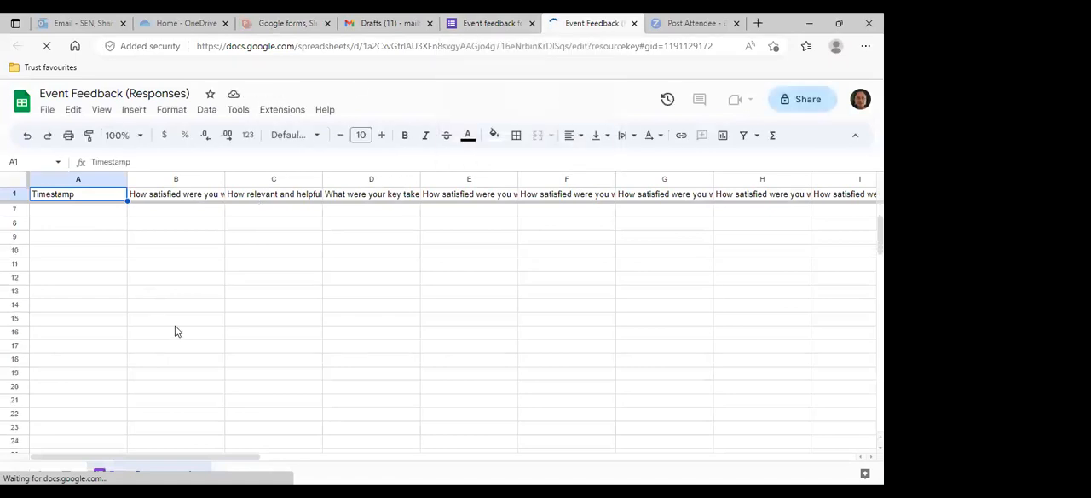
{"action": "left_click", "coordinate": [478, 26]}
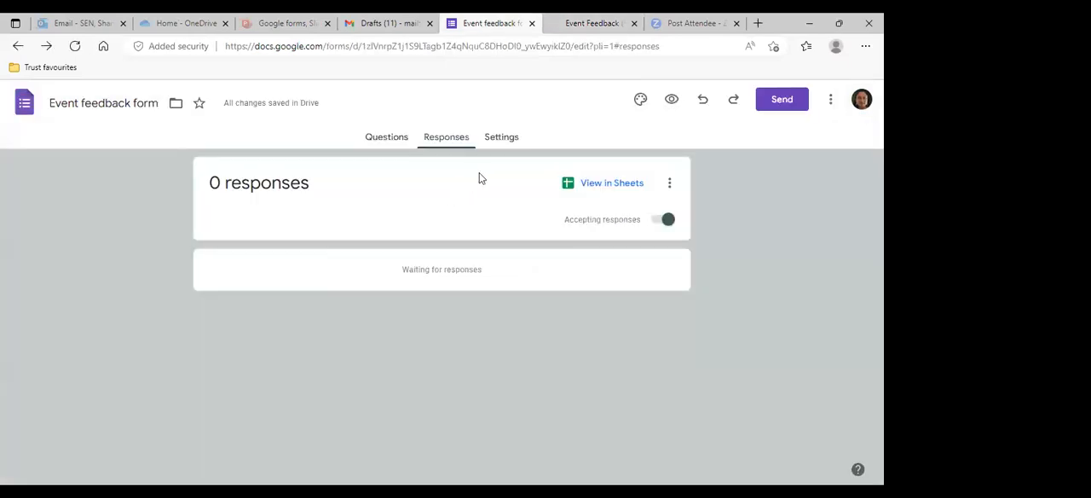
- Review the form's settings for quizzes, responses and presentation, along with the form and question defaults
{"action": "left_click", "coordinate": [510, 139]}
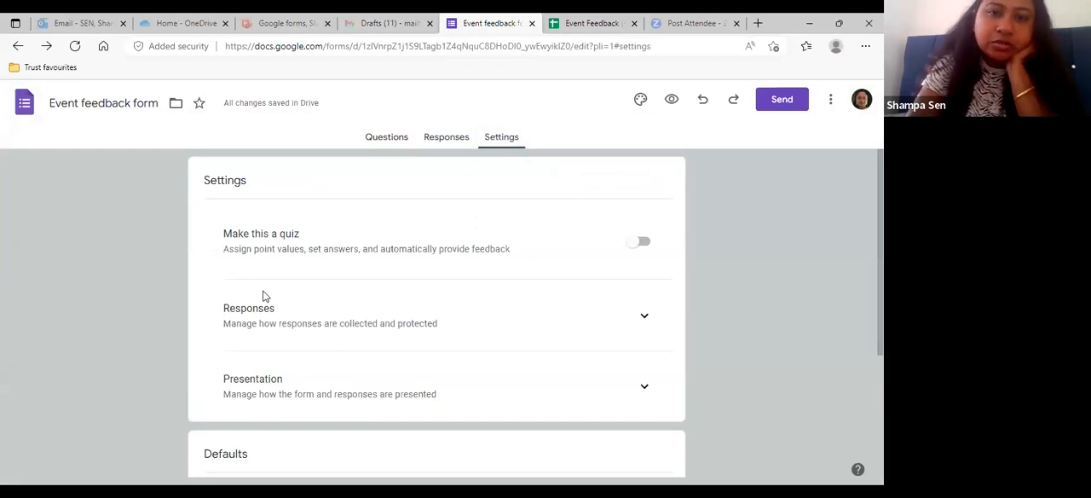
{"action": "scroll", "coordinate": [263, 295], "scroll_direction": "down", "scroll_amount": 1}
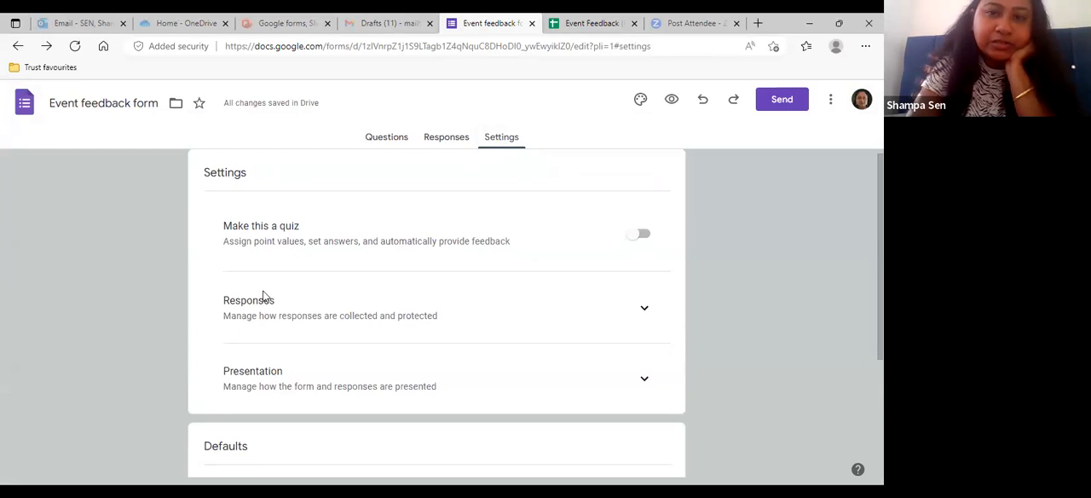
{"action": "scroll", "coordinate": [263, 296], "scroll_direction": "down", "scroll_amount": 1}
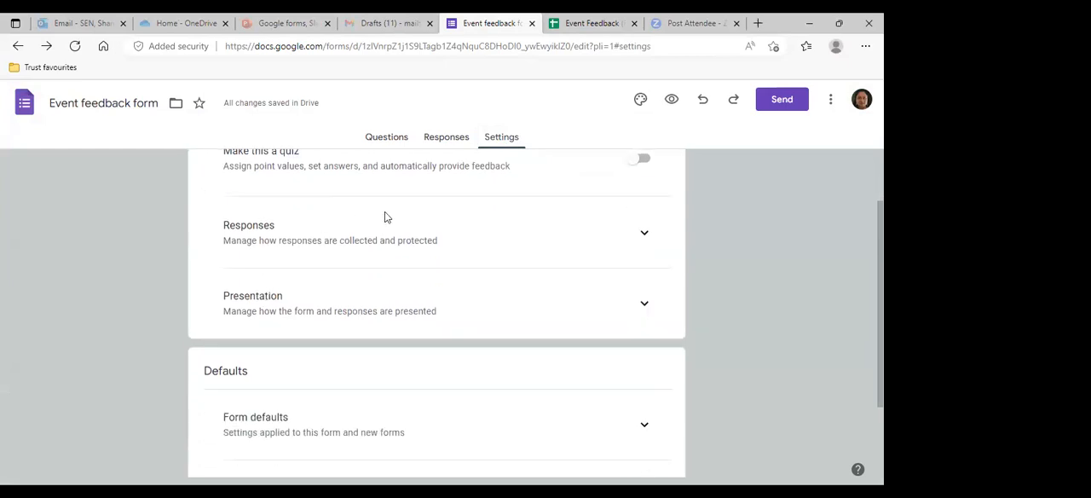
{"action": "scroll", "coordinate": [254, 315], "scroll_direction": "down", "scroll_amount": 2}
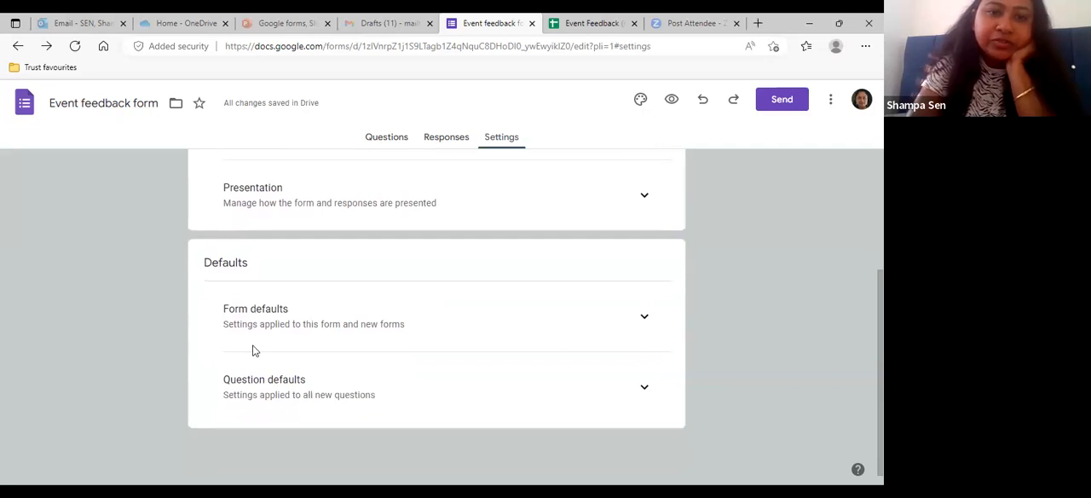
{"action": "scroll", "coordinate": [254, 350], "scroll_direction": "up", "scroll_amount": 3}
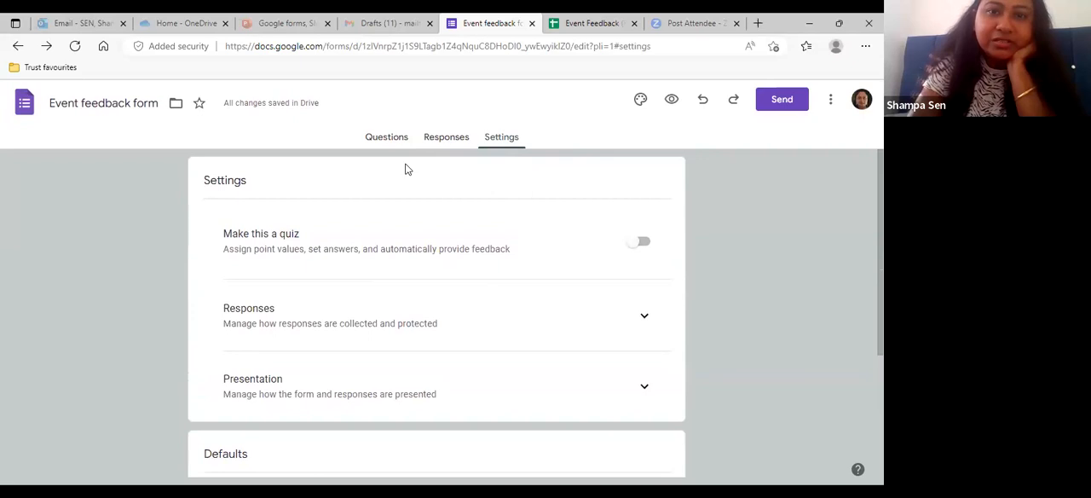
- Return to the form's questions and review them from the header through the logistics satisfaction and additional feedback questions
{"action": "left_click", "coordinate": [387, 140]}
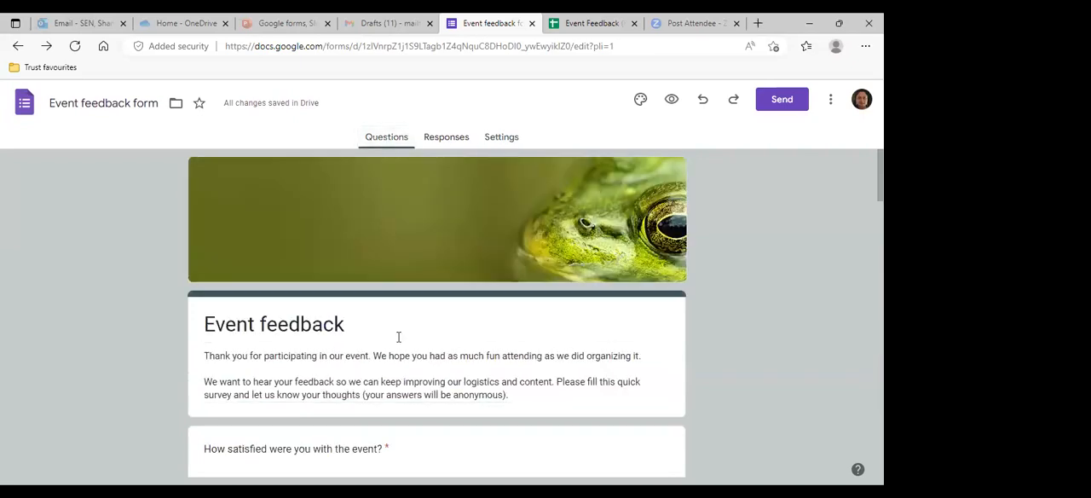
{"action": "scroll", "coordinate": [398, 337], "scroll_direction": "down", "scroll_amount": 1}
{"action": "scroll", "coordinate": [398, 337], "scroll_direction": "down", "scroll_amount": 4}
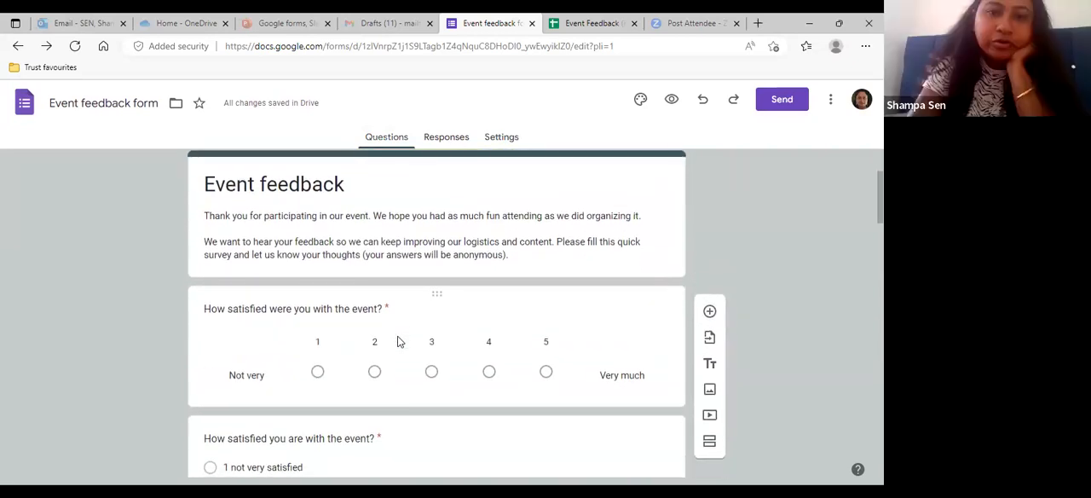
{"action": "scroll", "coordinate": [397, 337], "scroll_direction": "down", "scroll_amount": 7}
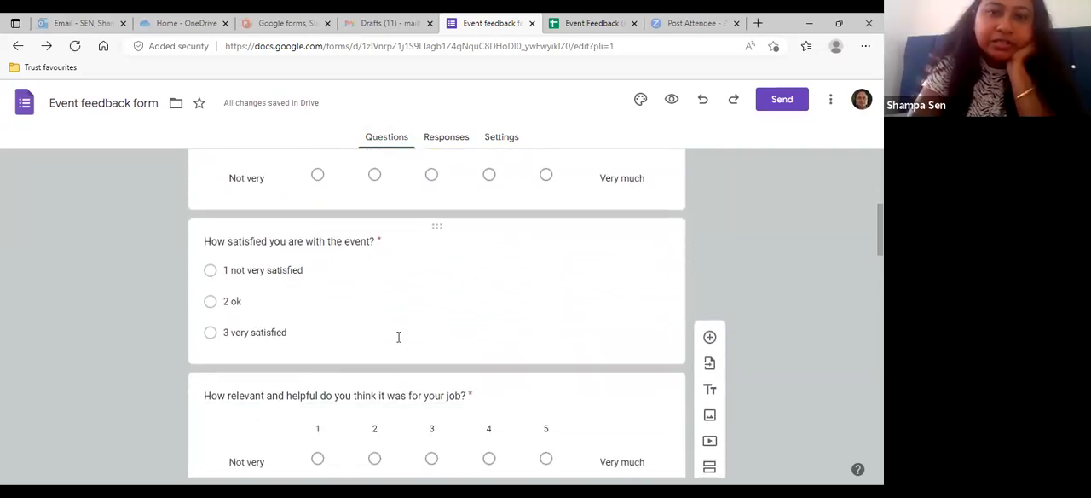
{"action": "scroll", "coordinate": [397, 340], "scroll_direction": "down", "scroll_amount": 5}
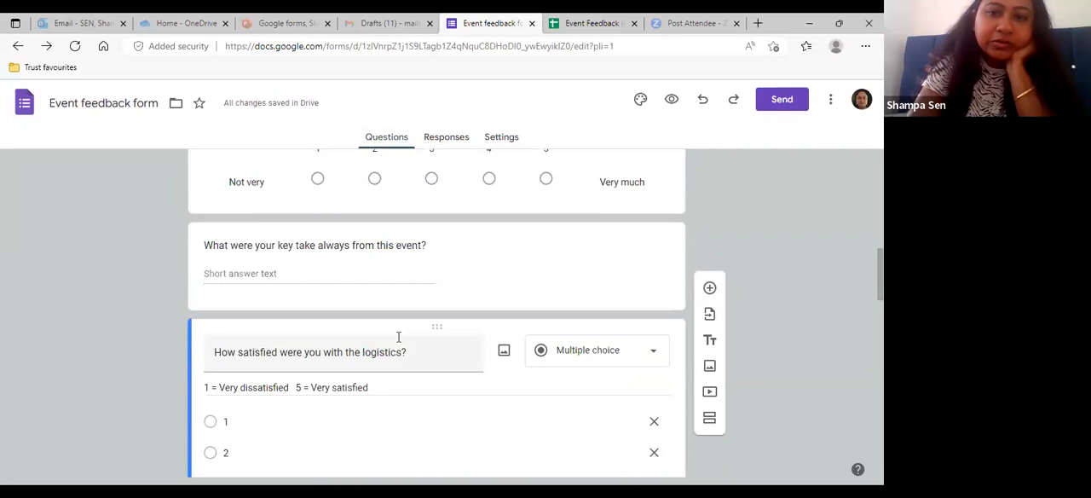
{"action": "scroll", "coordinate": [398, 339], "scroll_direction": "down", "scroll_amount": 4}
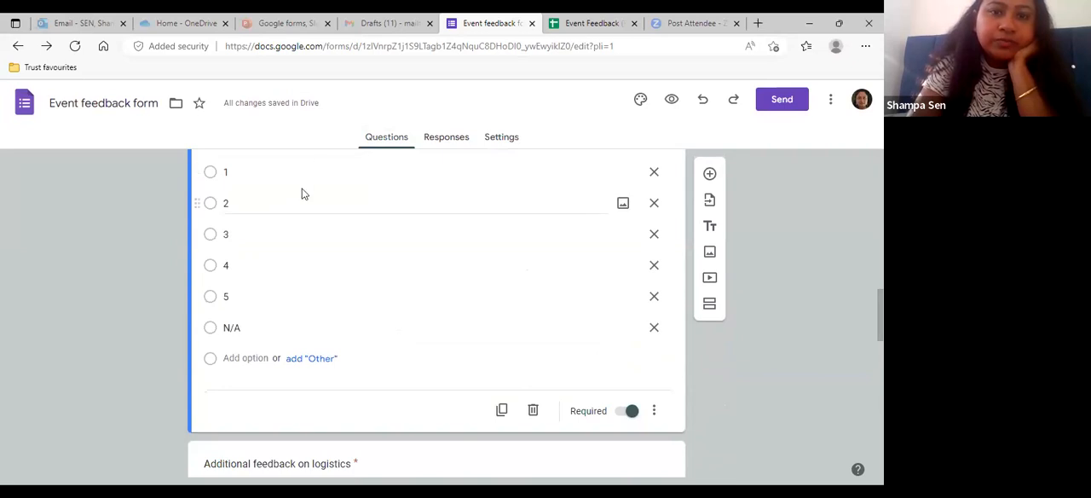
{"action": "scroll", "coordinate": [298, 318], "scroll_direction": "down", "scroll_amount": 2}
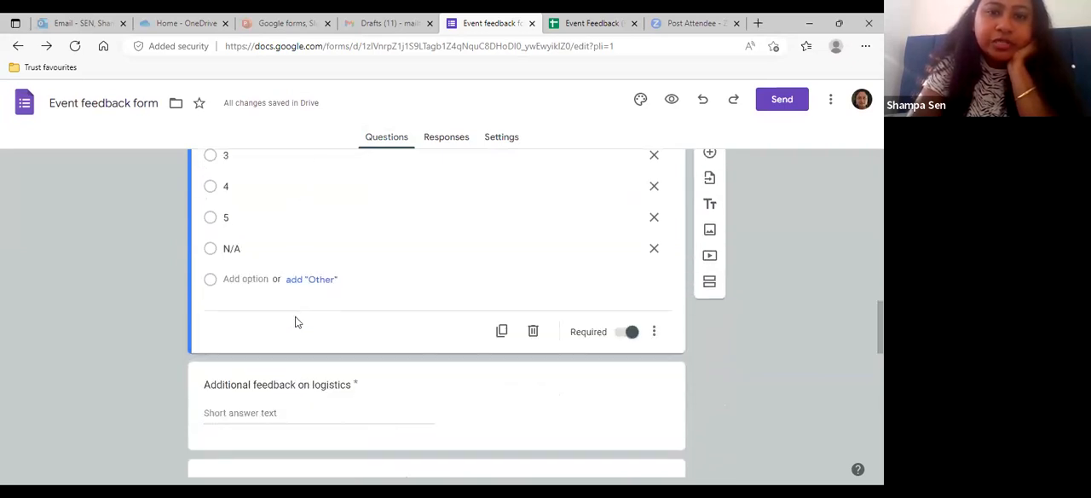
{"action": "scroll", "coordinate": [297, 322], "scroll_direction": "up", "scroll_amount": 1}
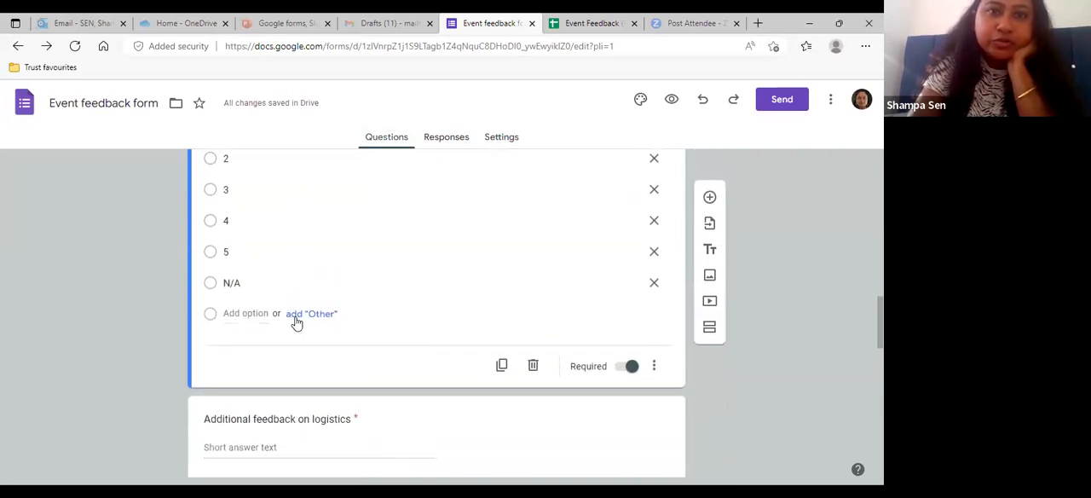
- Switch to the PowerPoint presentation "Google forms, Slides and Meet" and show slide 4, which introduces Google Slides
{"action": "left_click", "coordinate": [284, 23]}
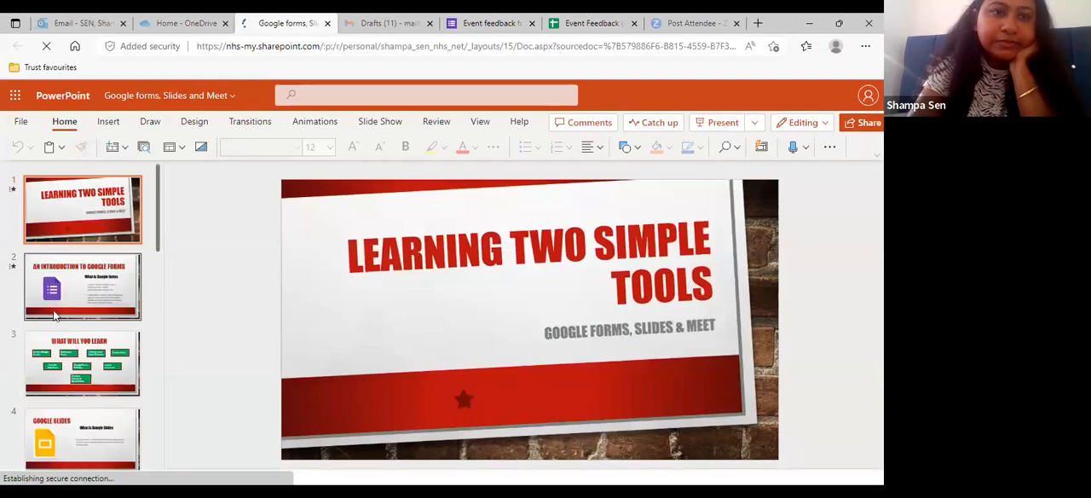
{"action": "left_click", "coordinate": [62, 432]}
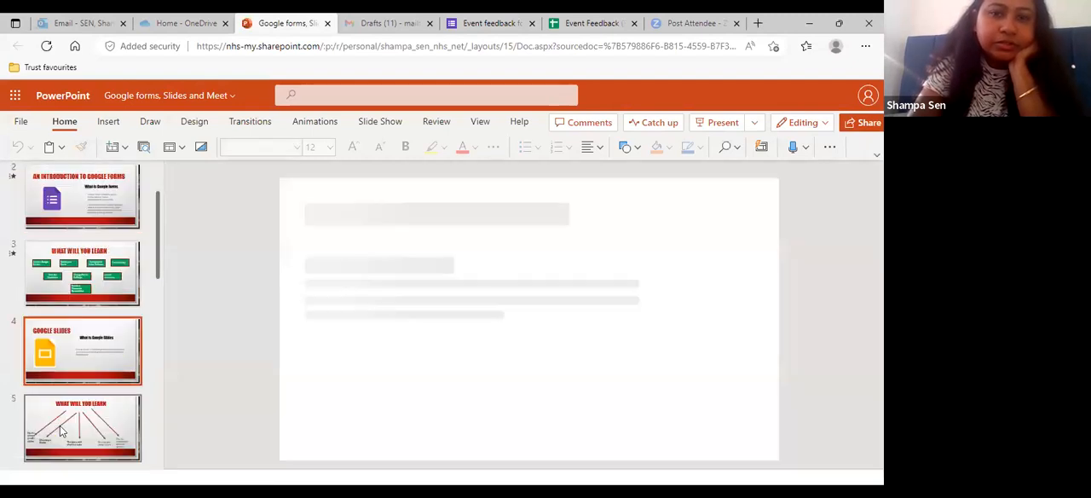